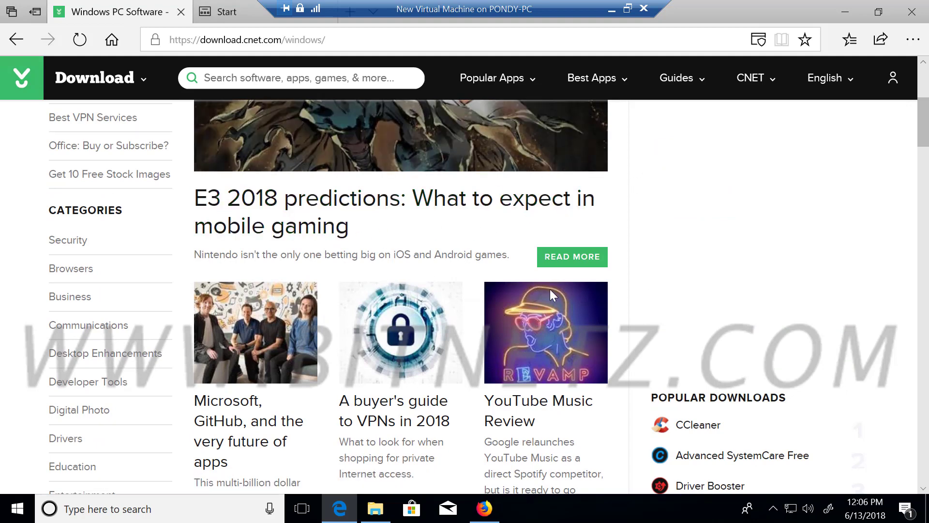
- Run uTorrent.exe from the Downloads folder and allow it to make changes to the device
click(381, 513)
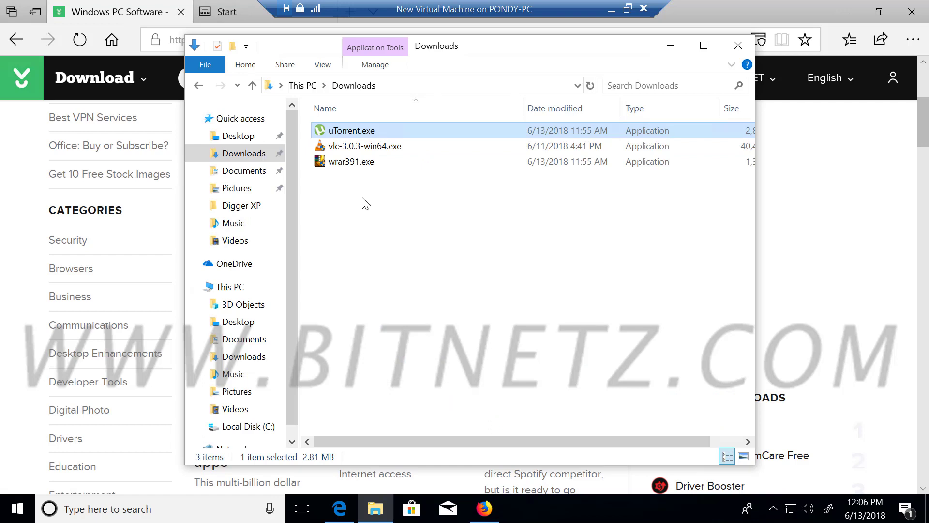
right_click(358, 132)
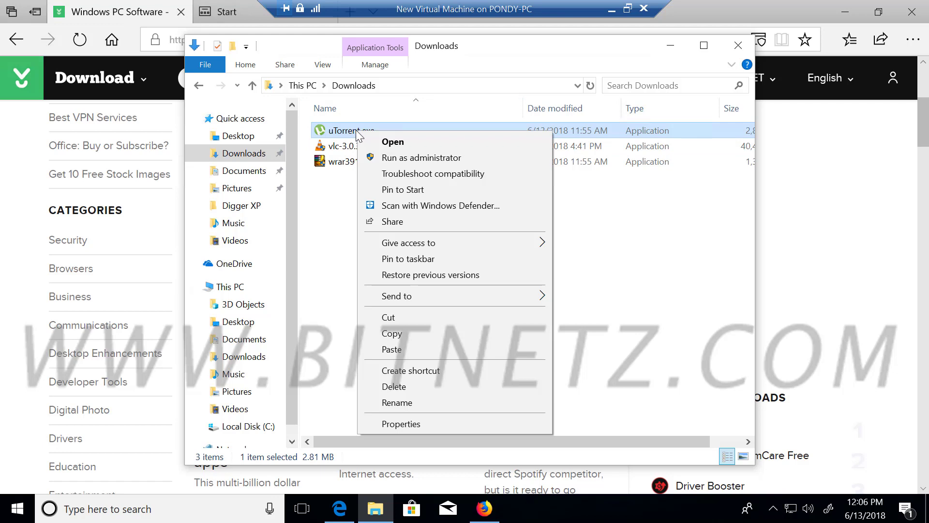
click(386, 143)
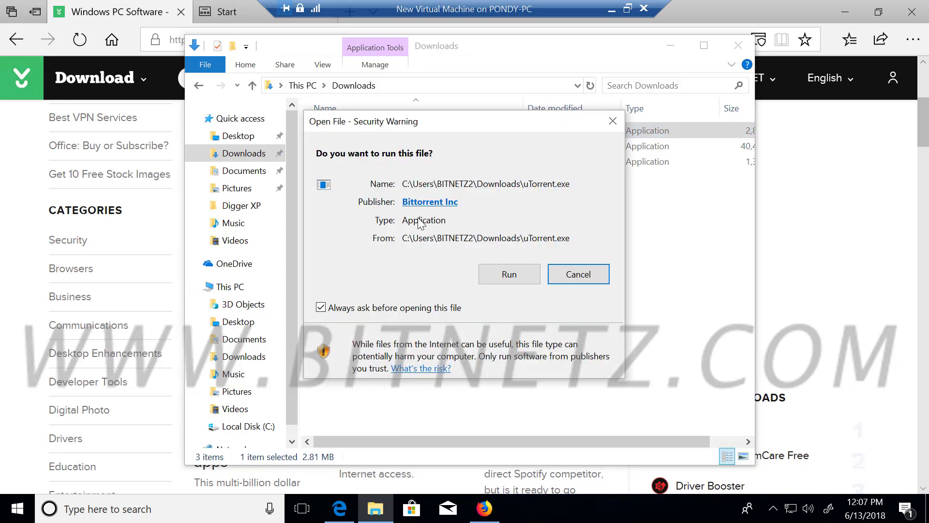
click(509, 273)
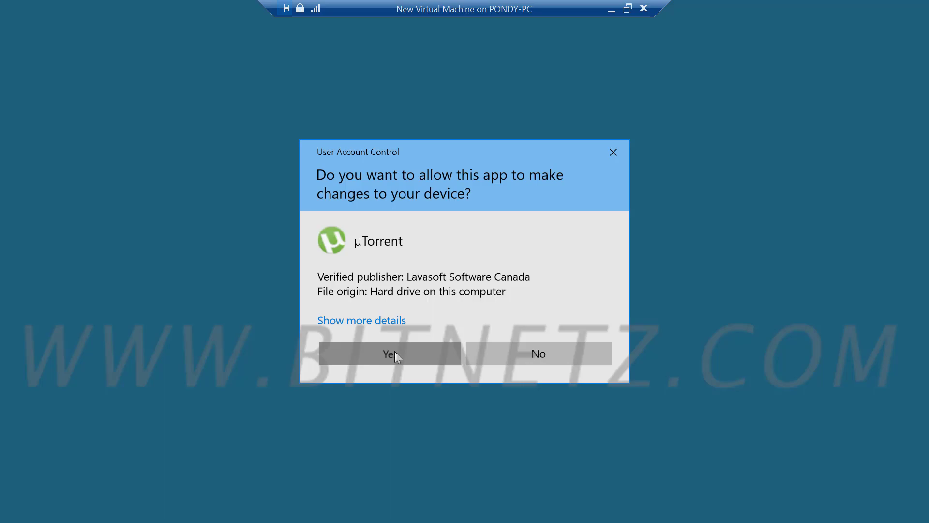
click(394, 354)
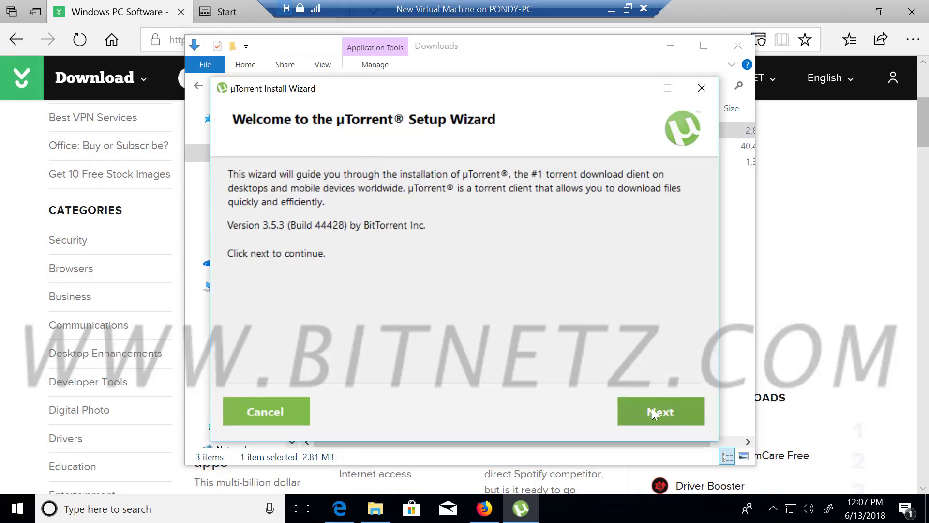
- Go through the µTorrent setup wizard up to the install options without the Opera and Avast offers, and cancel the installation
click(652, 411)
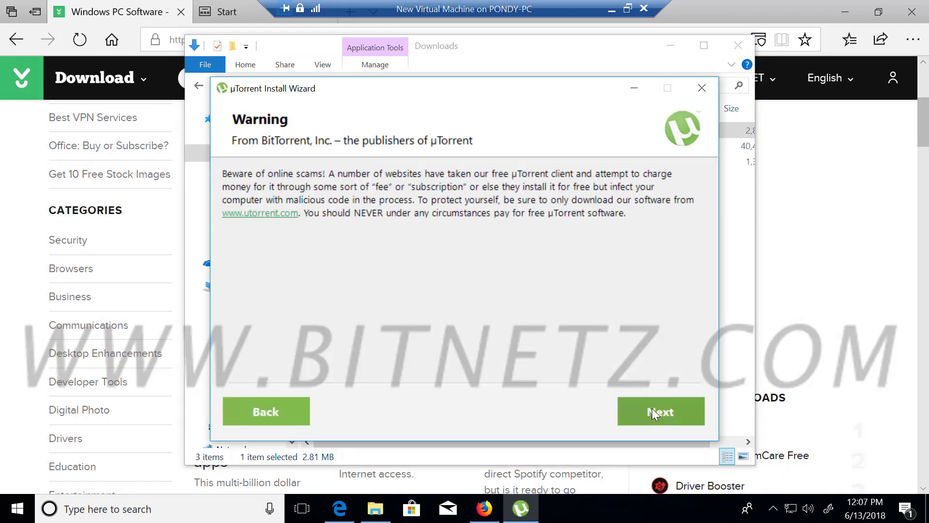
click(652, 411)
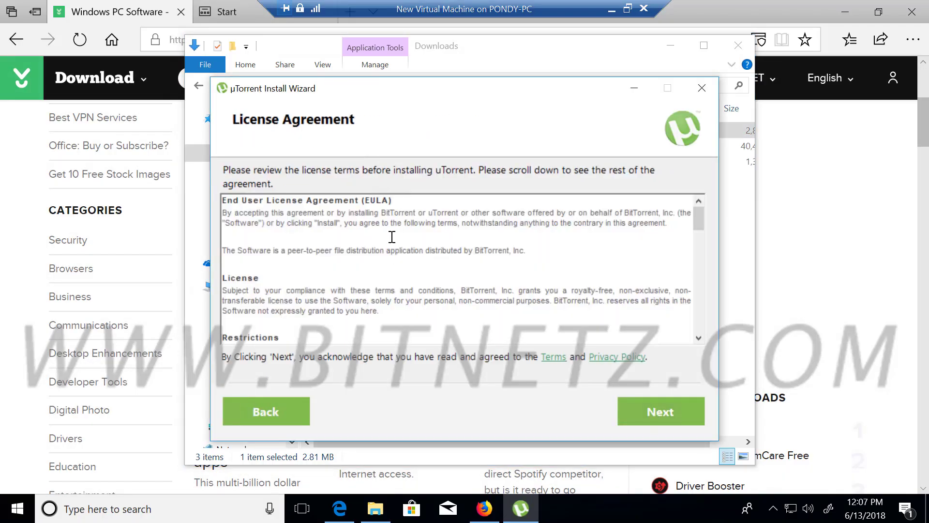
click(652, 414)
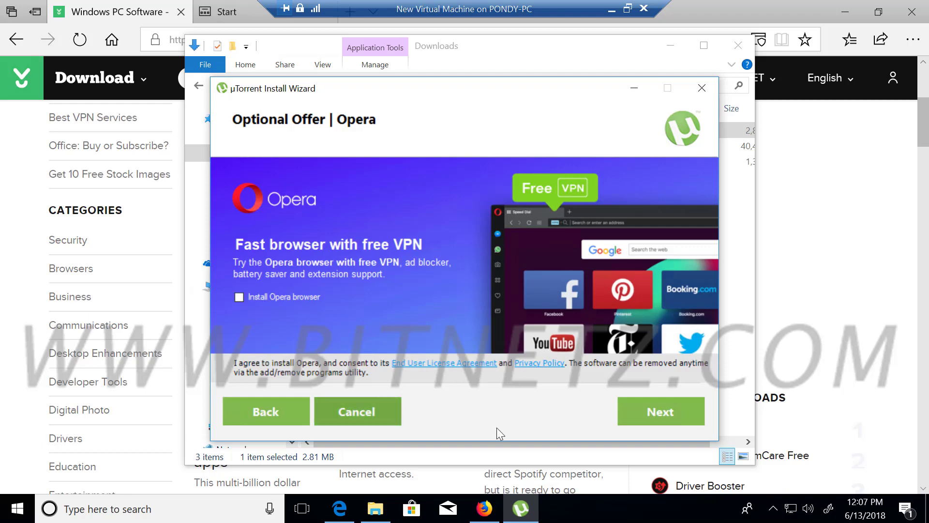
click(657, 408)
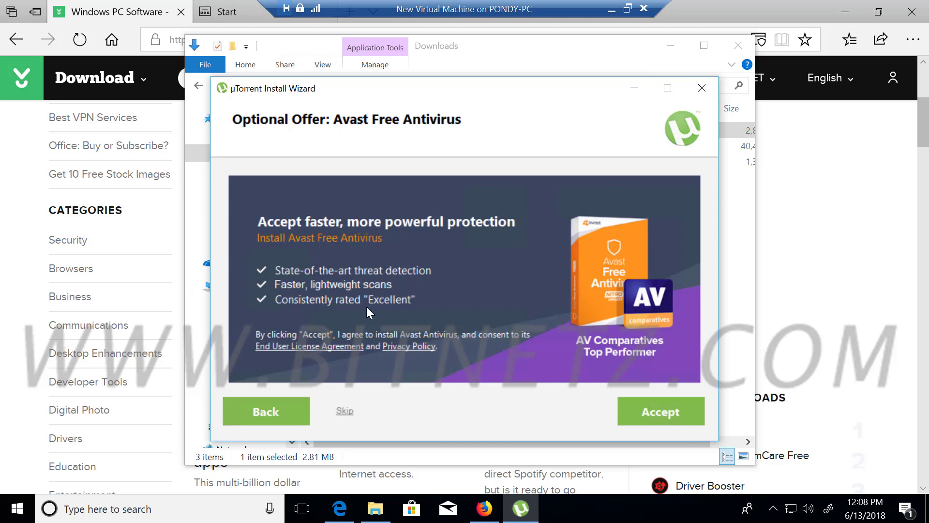
click(344, 412)
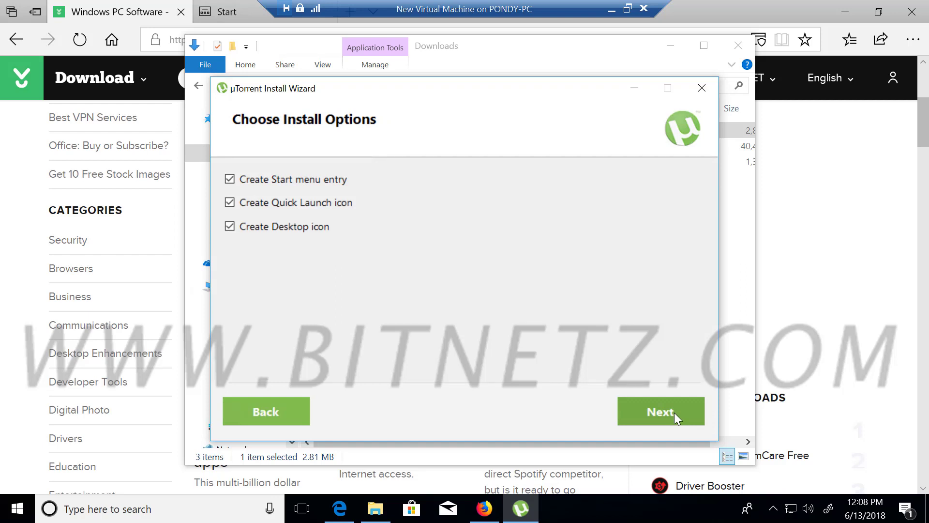
click(701, 88)
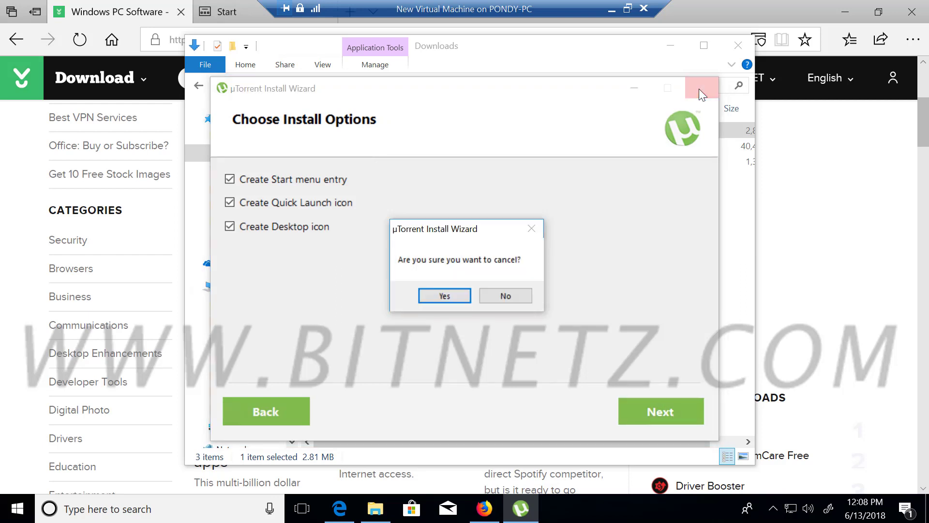
click(432, 293)
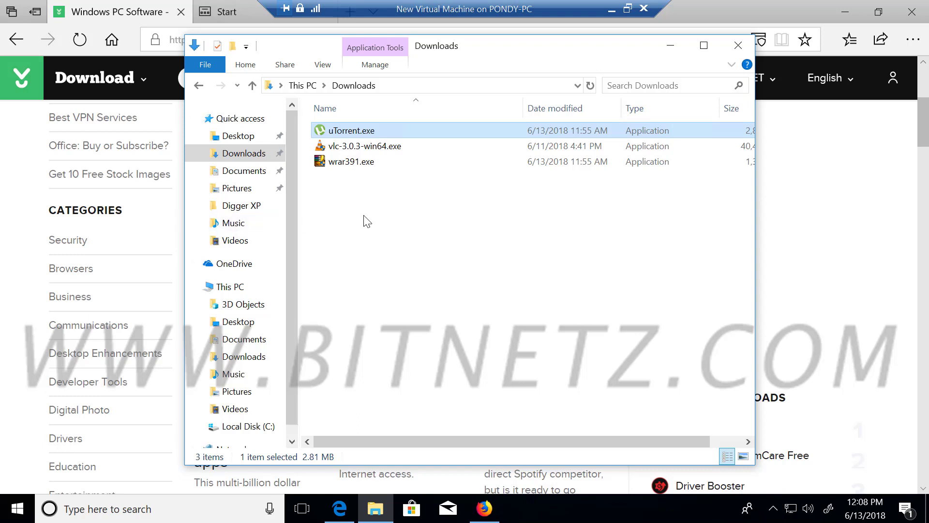
mouse_move(358, 200)
mouse_down()
mouse_move(380, 211)
mouse_move(358, 213)
mouse_move(464, 204)
mouse_up()
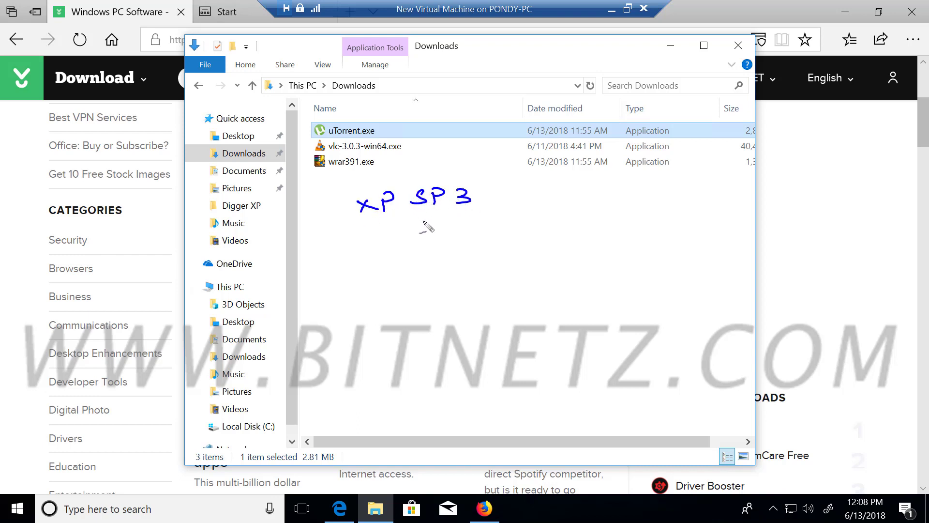
mouse_move(415, 221)
mouse_down()
mouse_move(472, 228)
mouse_move(543, 193)
mouse_move(609, 195)
mouse_up()
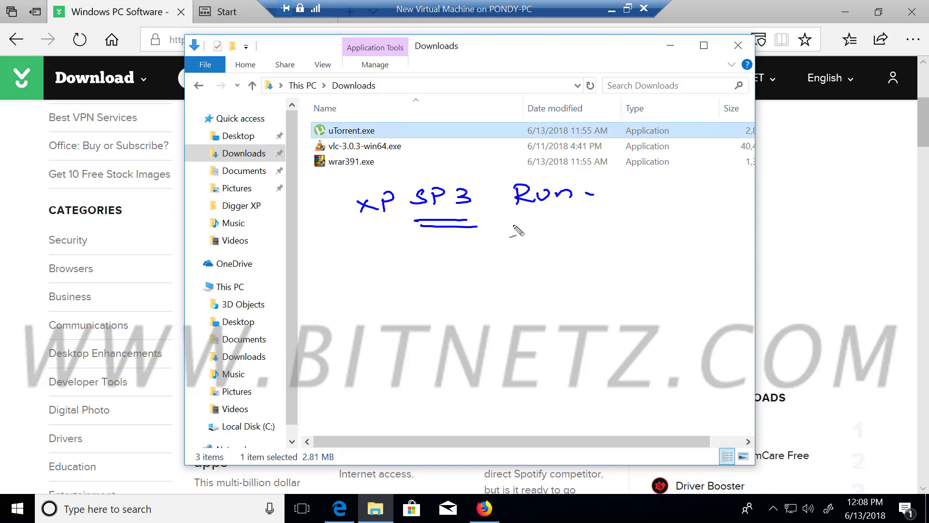
key(Escape)
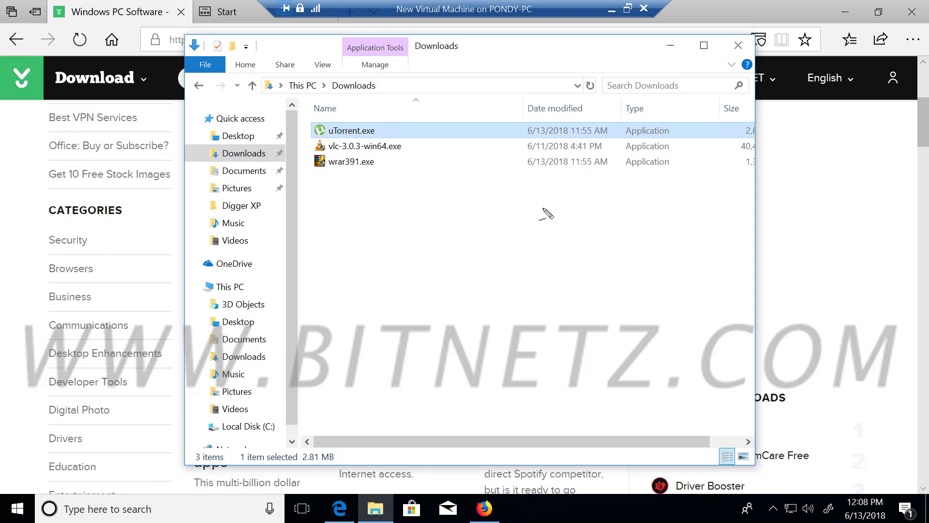
- Install WinRAR 3.91 from wrar391.exe in the Downloads folder, keeping the default destination and setup options
click(353, 165)
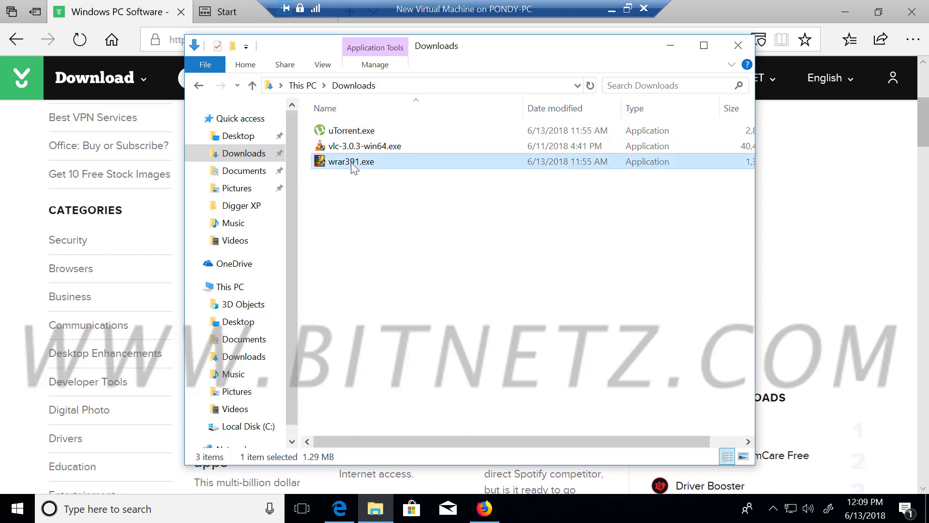
double_click(352, 167)
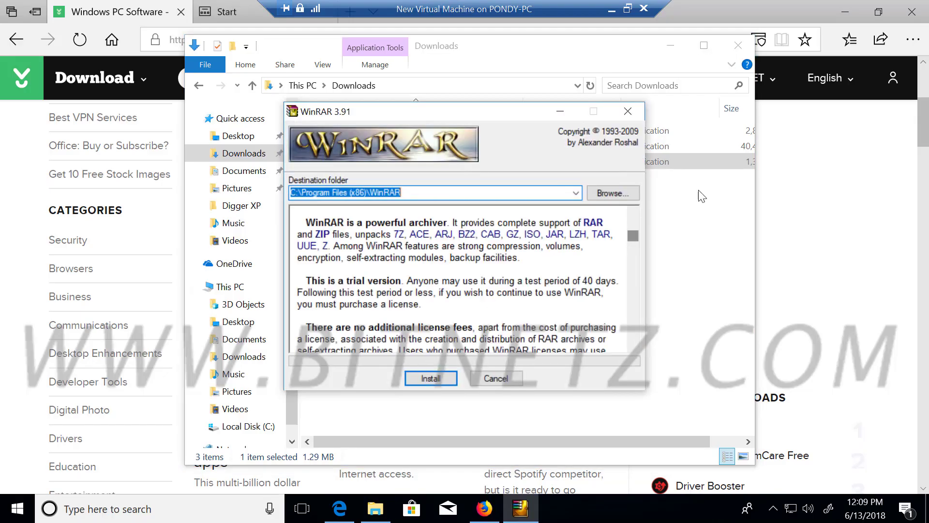
click(441, 380)
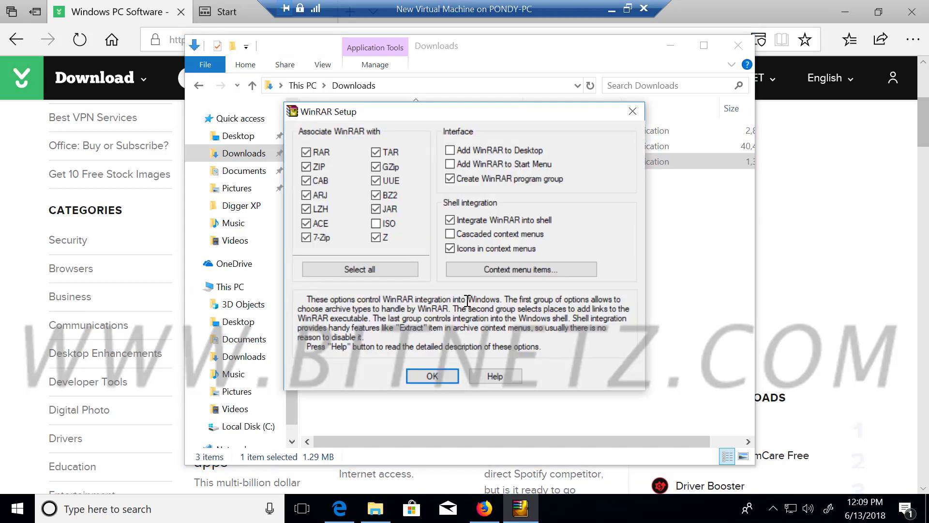
click(433, 378)
click(464, 378)
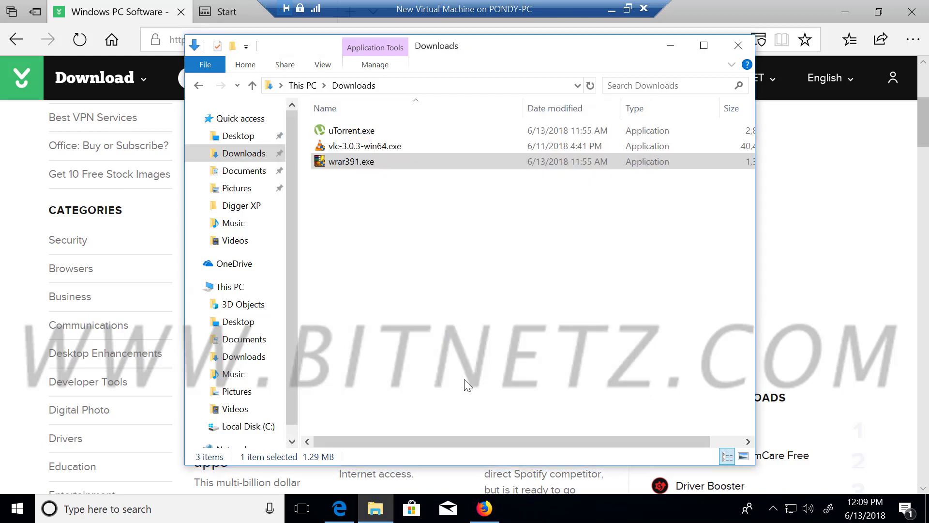
- Close the Downloads window and open the file location of the WinRAR shortcut
click(737, 45)
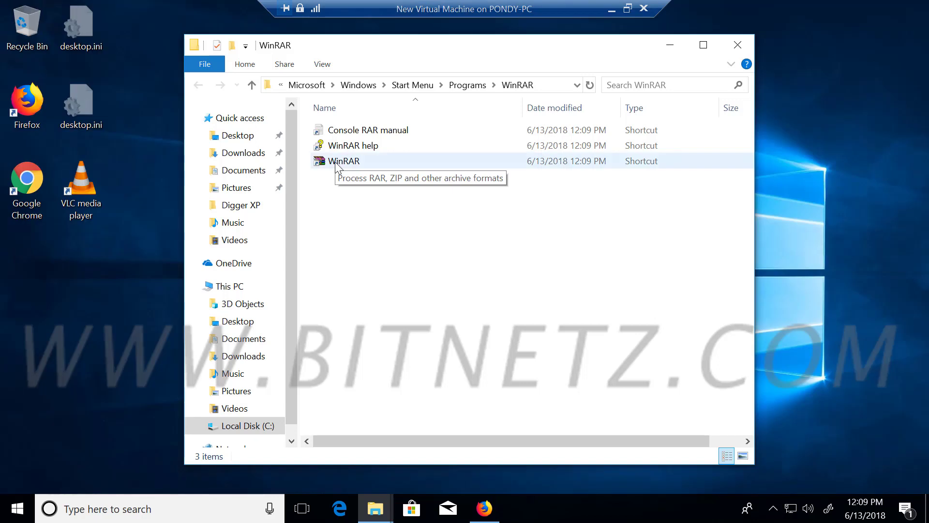
right_click(337, 165)
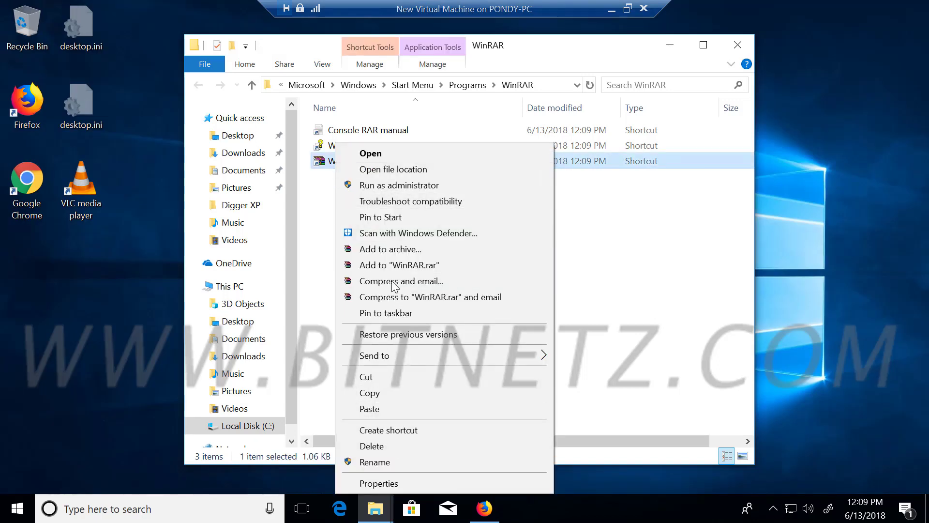
click(396, 169)
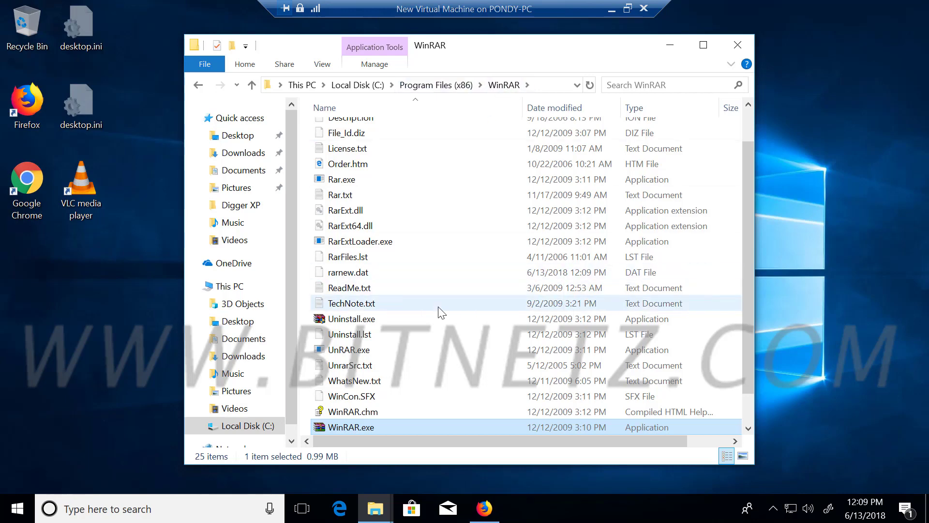
- Search Windows for the Control Panel and open its Troubleshooting section
click(85, 512)
text(d)
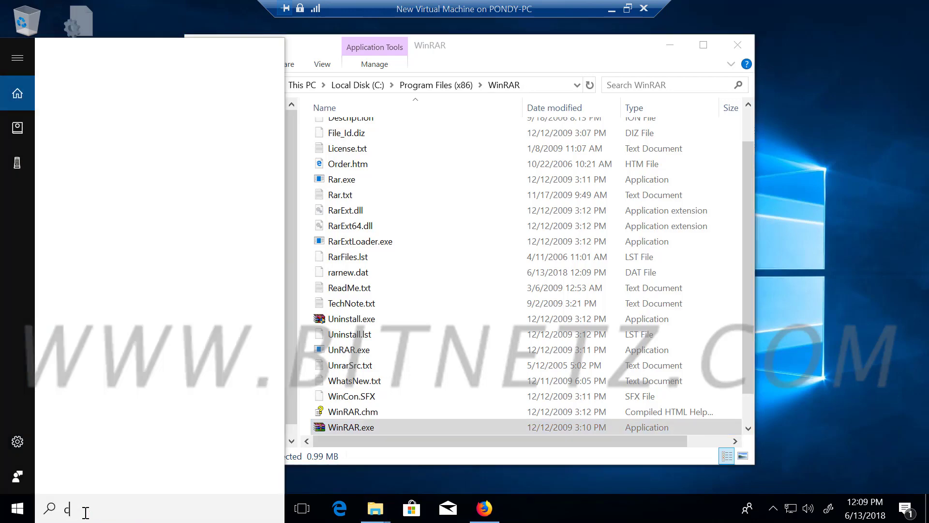
text(ont)
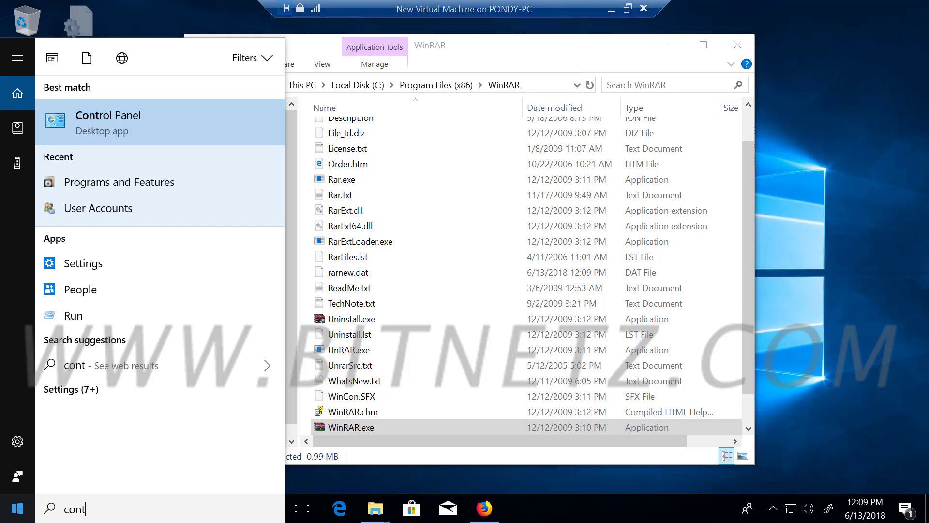
key(Return)
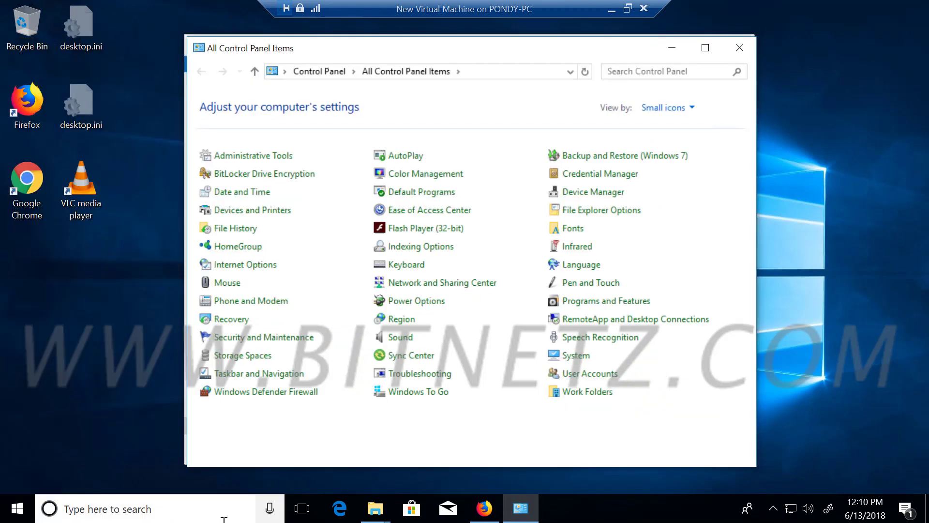
click(431, 379)
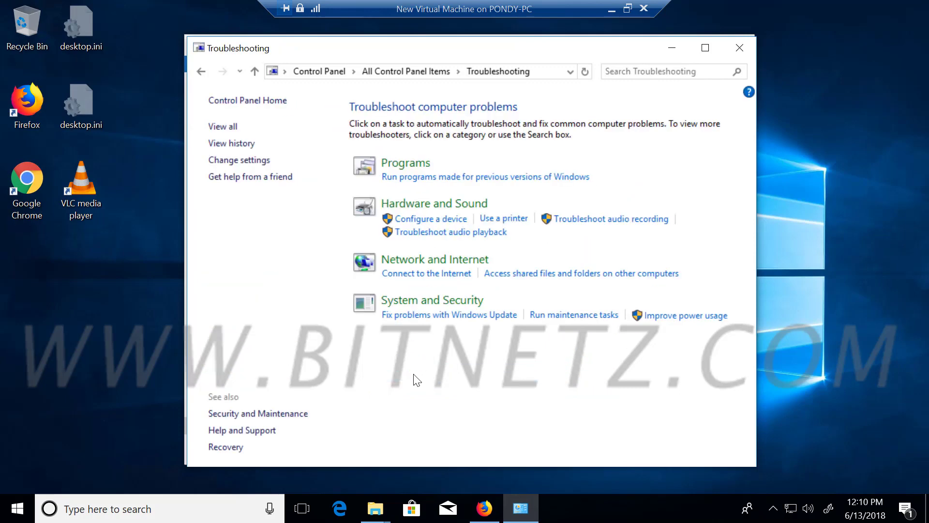
- Start the Program Compatibility Troubleshooter from the Programs category and proceed to its list of programs
click(407, 169)
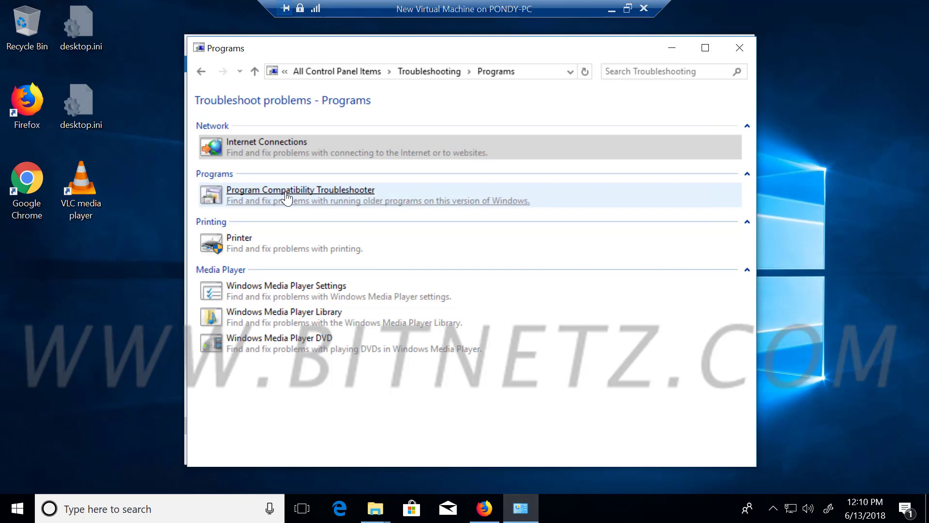
click(287, 197)
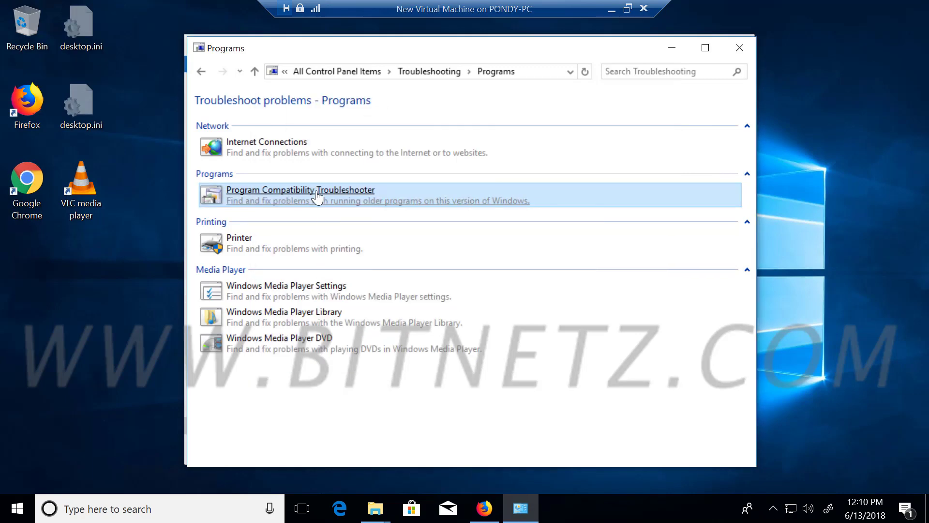
click(317, 194)
click(580, 390)
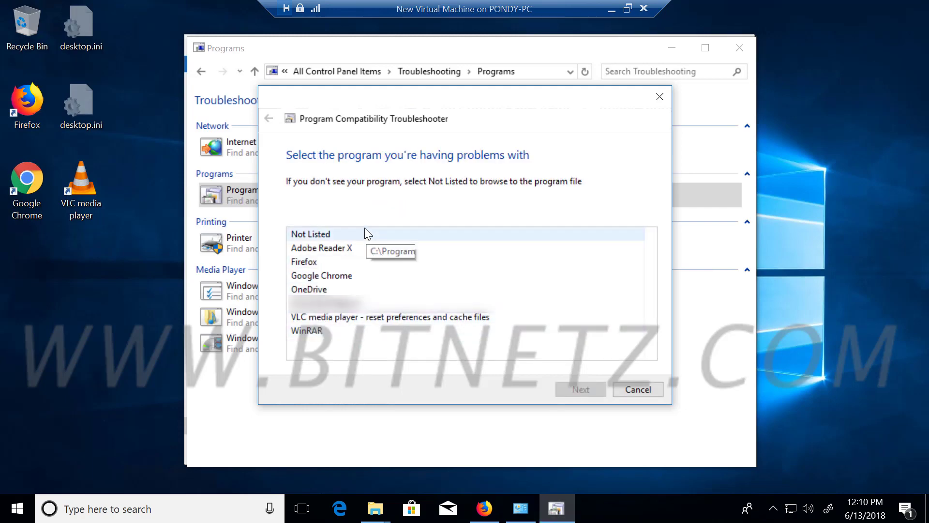
- Select WinRAR as the problem program and continue troubleshooting it instead of getting the paid upgrade
click(315, 330)
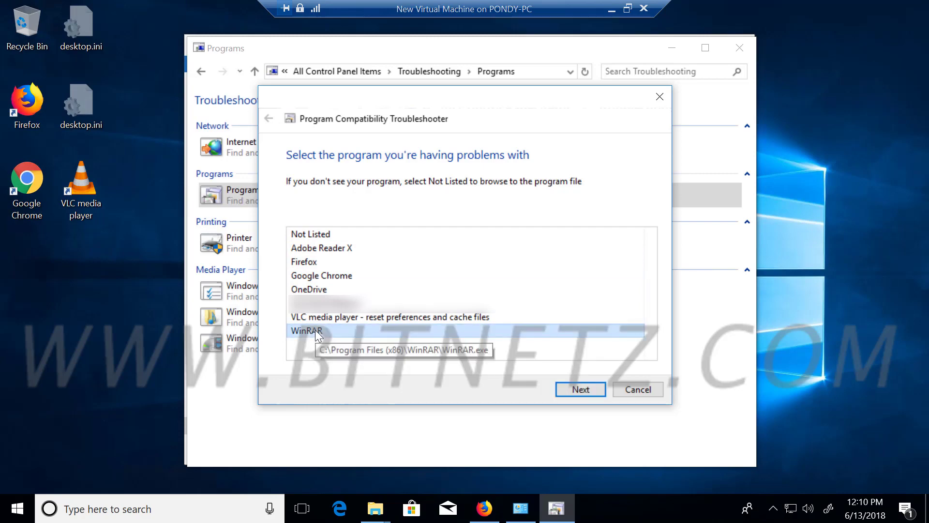
click(580, 389)
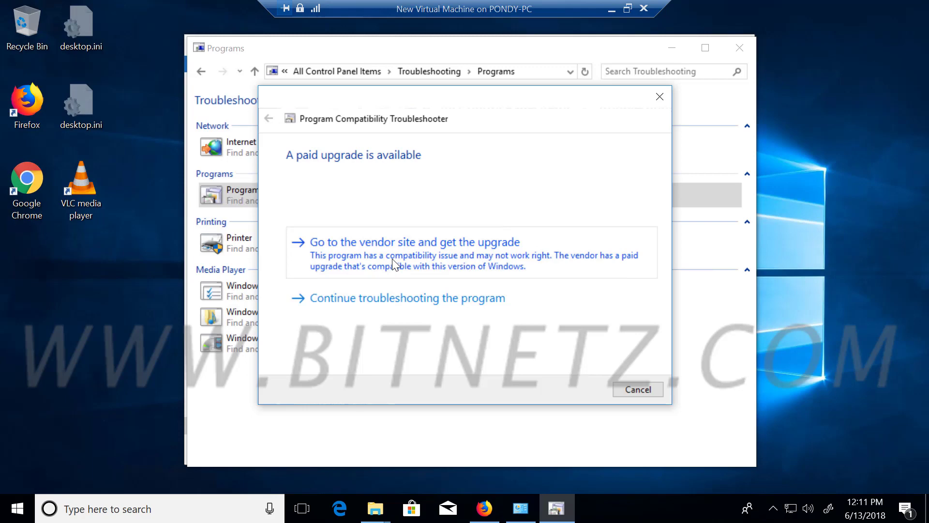
click(365, 298)
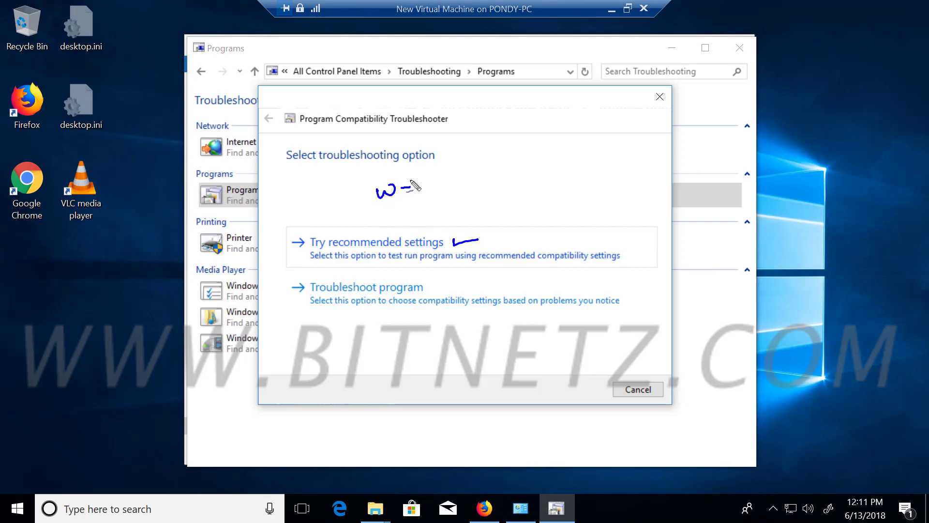
mouse_move(395, 239)
mouse_down()
mouse_move(426, 228)
mouse_move(421, 210)
mouse_move(438, 232)
mouse_move(489, 191)
mouse_move(544, 196)
mouse_move(541, 209)
mouse_up()
click(432, 234)
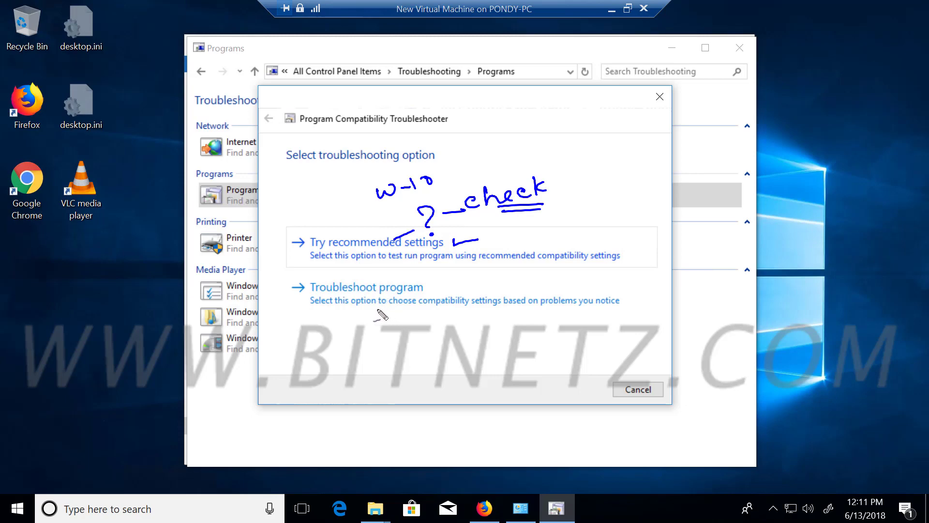
drag(311, 248, 395, 246)
key(Escape)
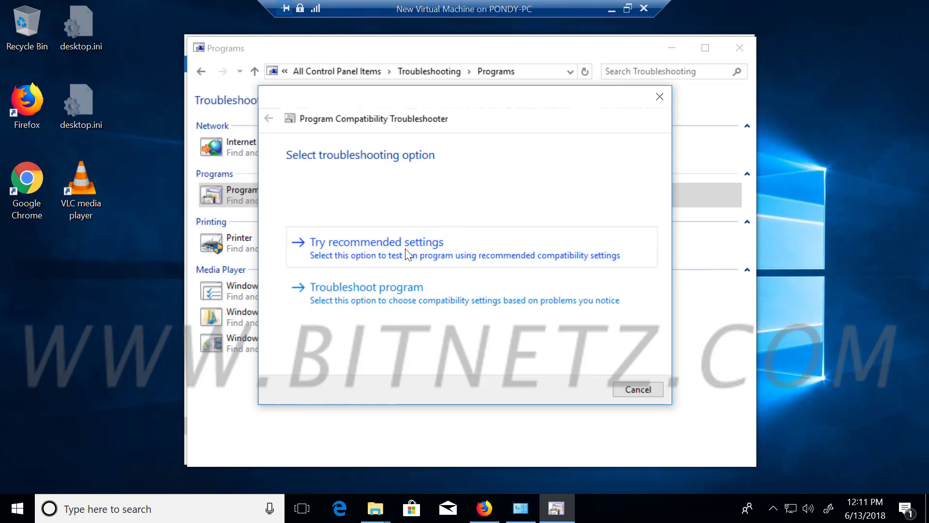
- Troubleshoot WinRAR as a program that worked in earlier Windows versions but won't run now, choosing Windows XP (Service Pack 3) as its previous version
click(379, 302)
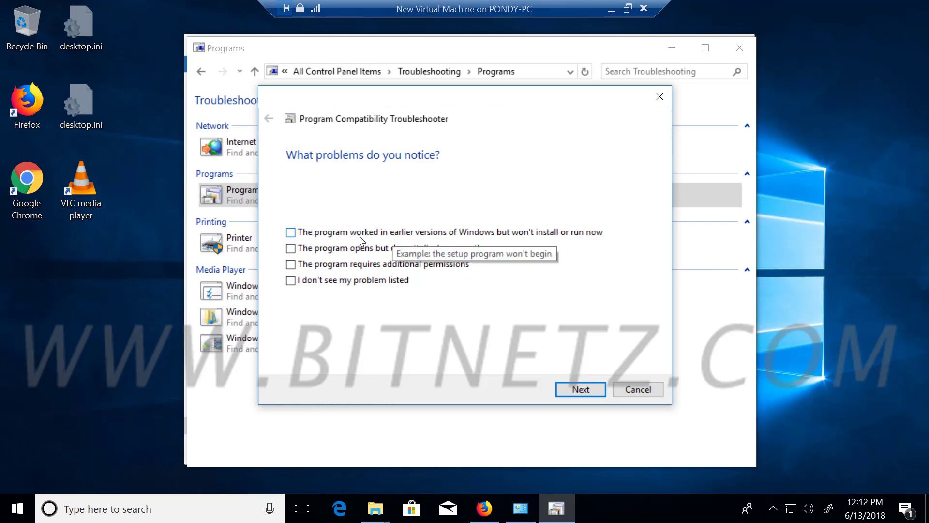
click(291, 232)
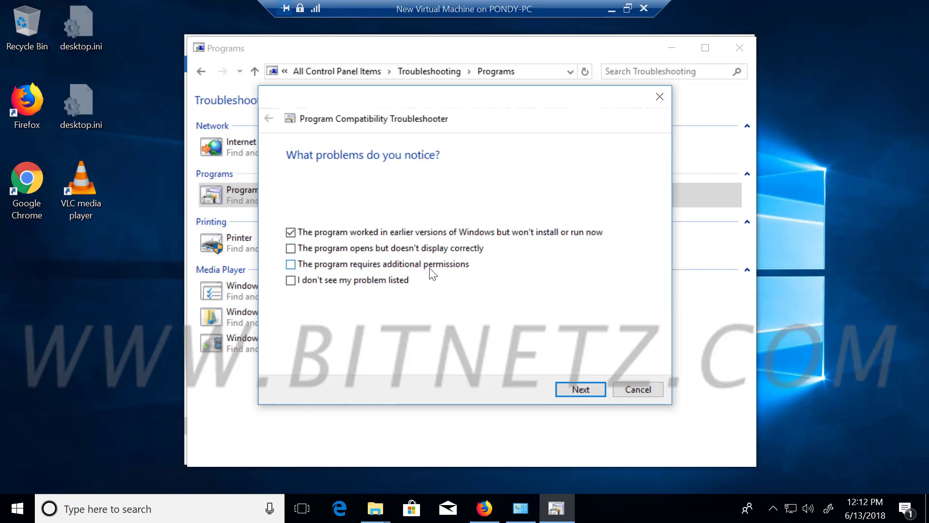
click(586, 390)
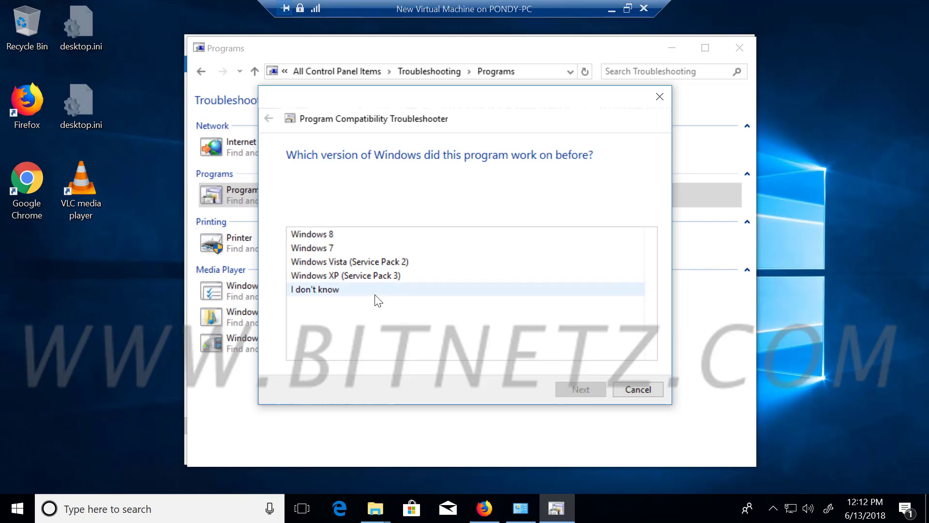
click(356, 276)
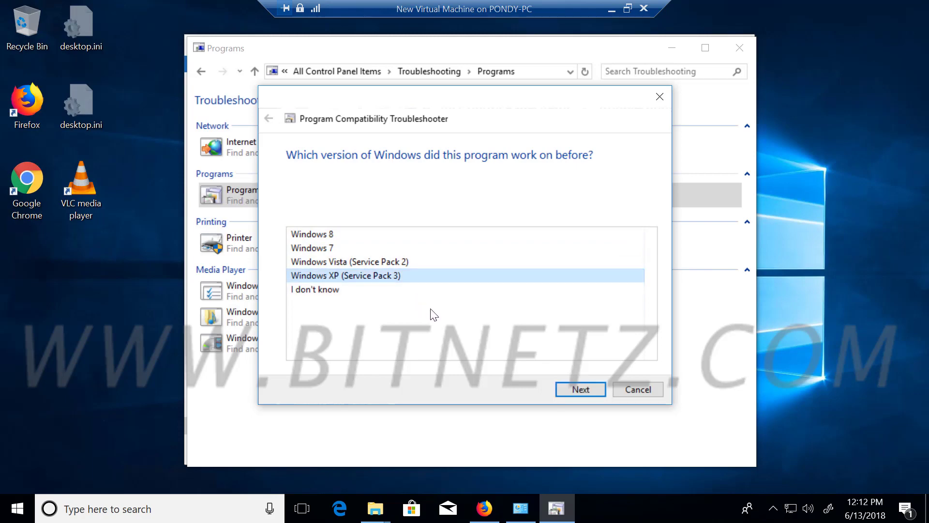
click(569, 390)
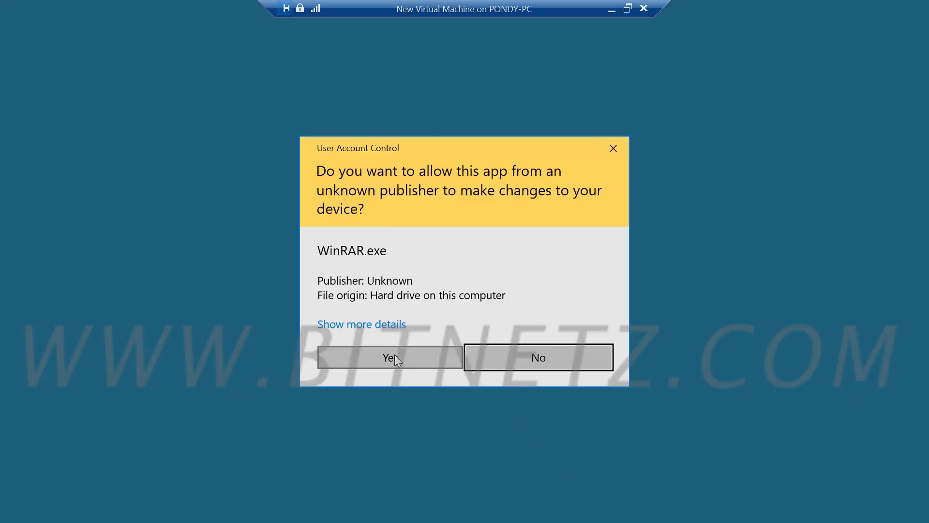
- Test WinRAR with the applied compatibility settings, save them for the program, and close the troubleshooter and the Programs window
click(395, 357)
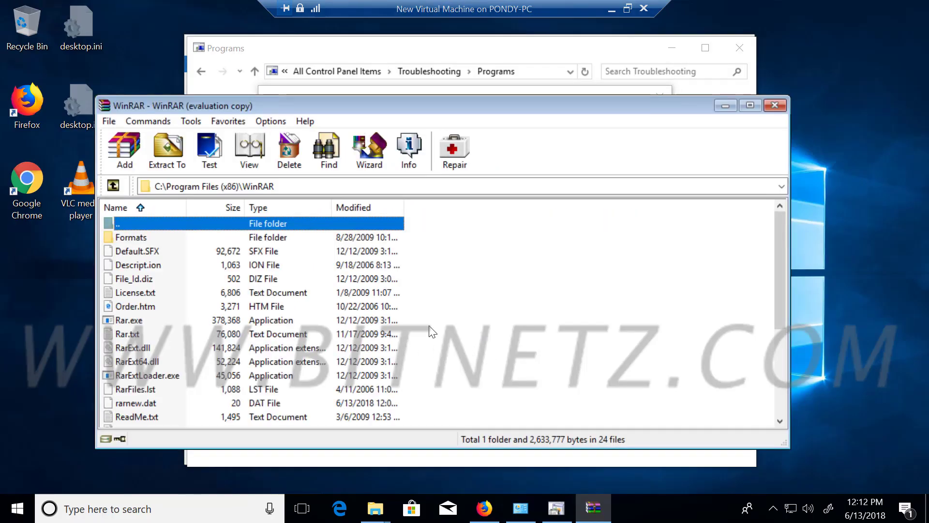
click(776, 106)
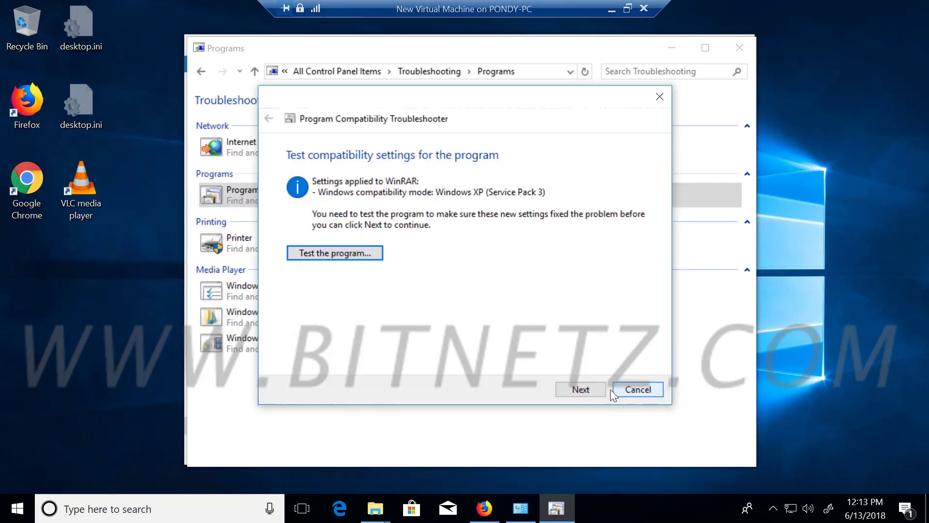
click(580, 390)
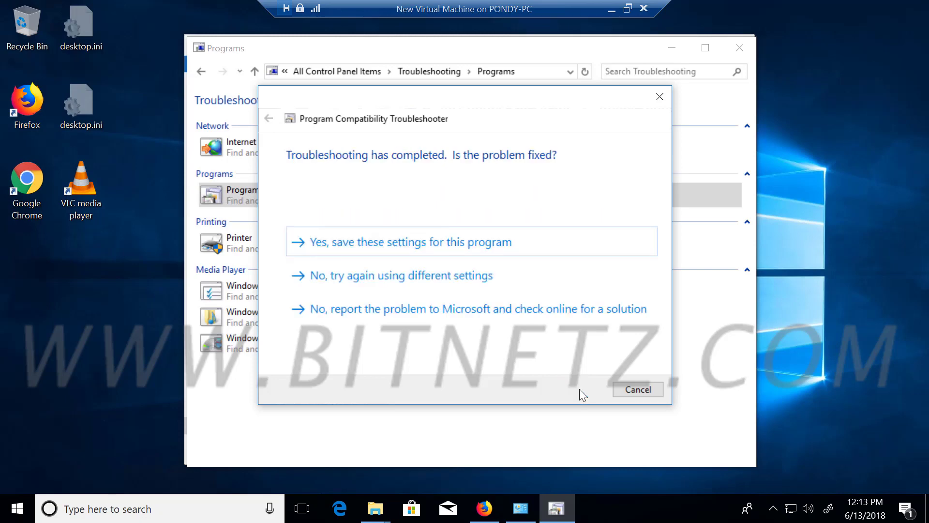
click(424, 246)
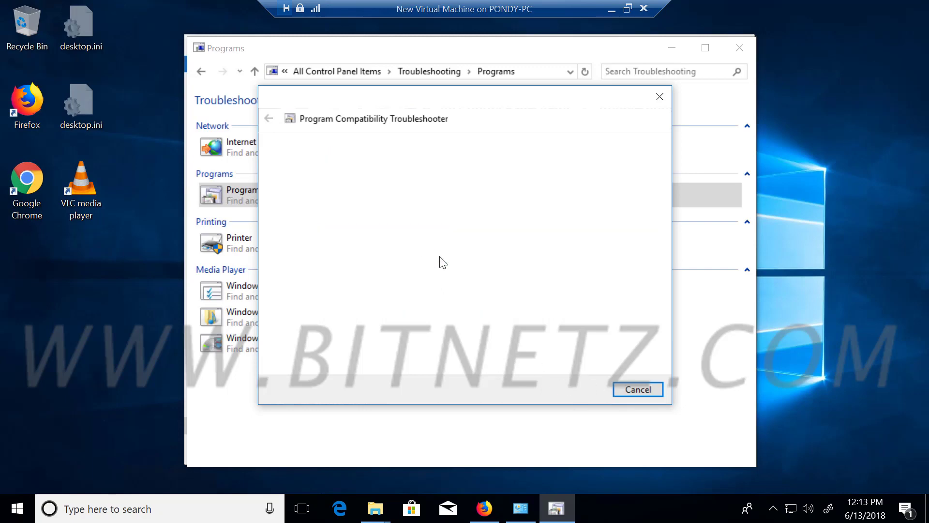
click(638, 390)
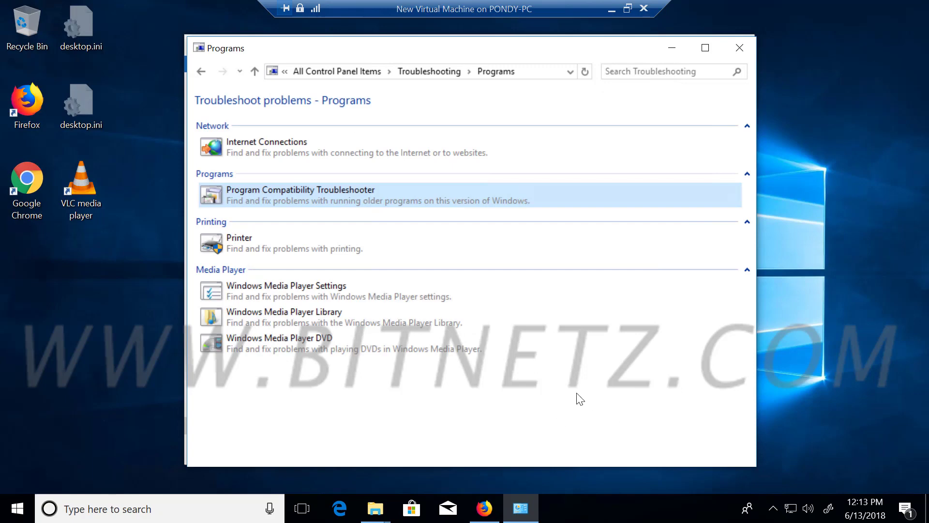
click(740, 48)
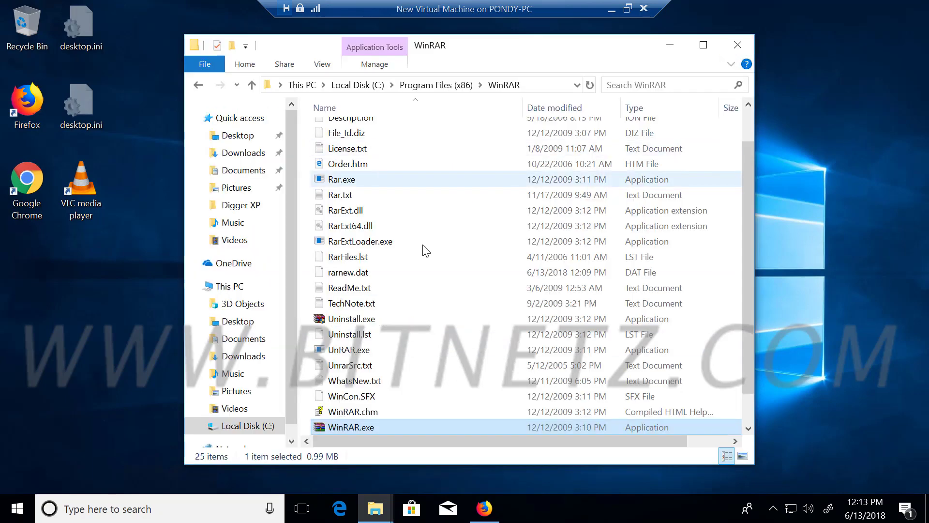
- Open the compatibility properties of WinRAR.exe and move the dialog over the folder window
right_click(355, 430)
click(398, 418)
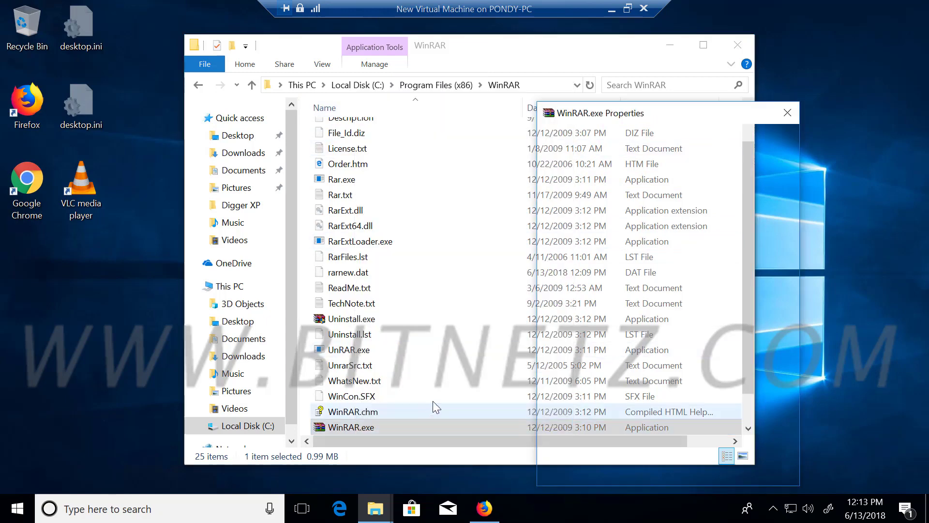
click(602, 140)
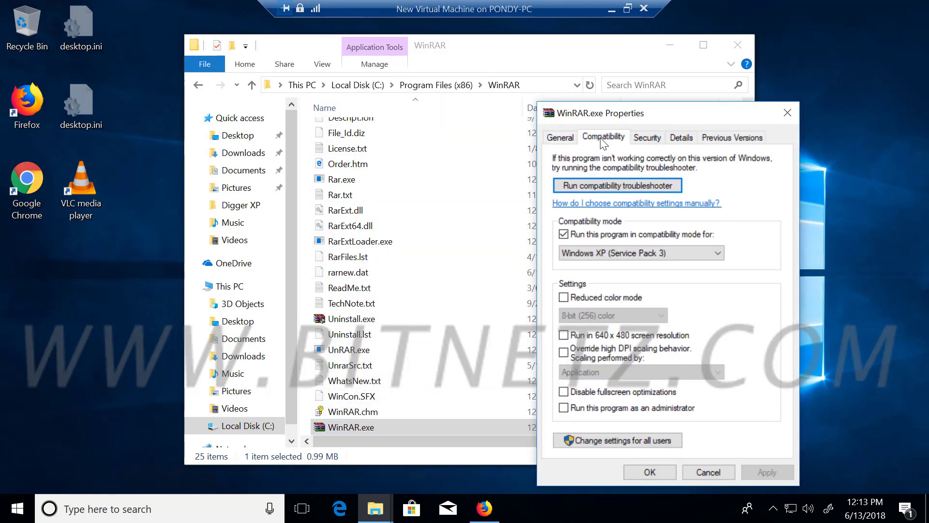
drag(678, 112, 524, 54)
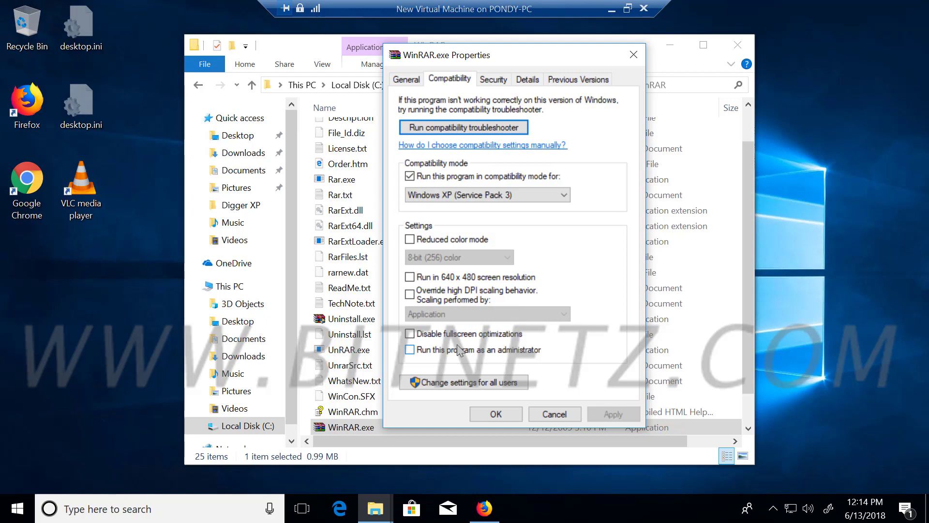
- Enable compatibility mode for all users of WinRAR.exe, set it to Windows XP (Service Pack 3), and accept the properties
click(454, 382)
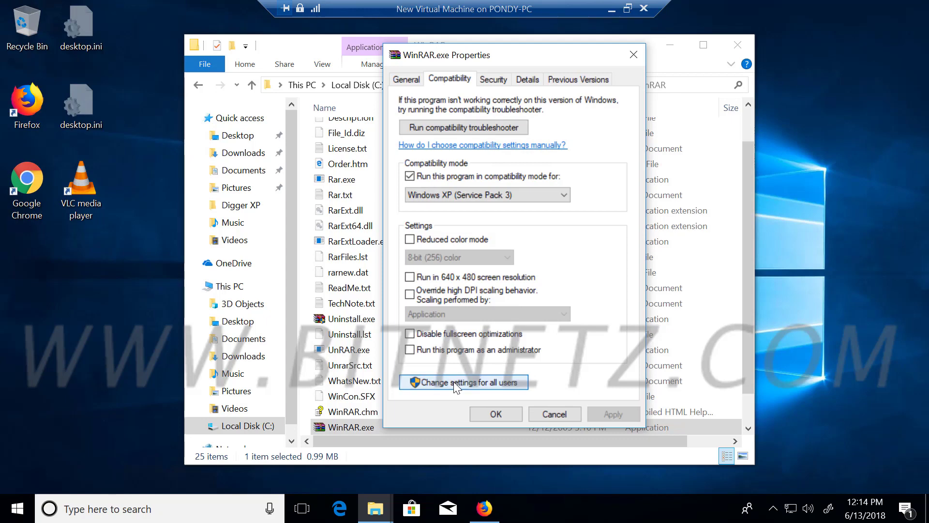
click(435, 207)
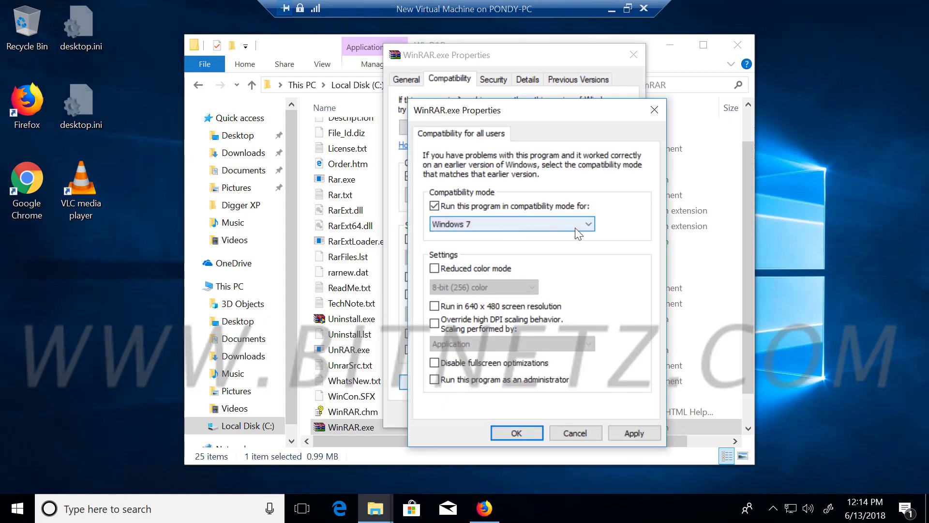
click(591, 226)
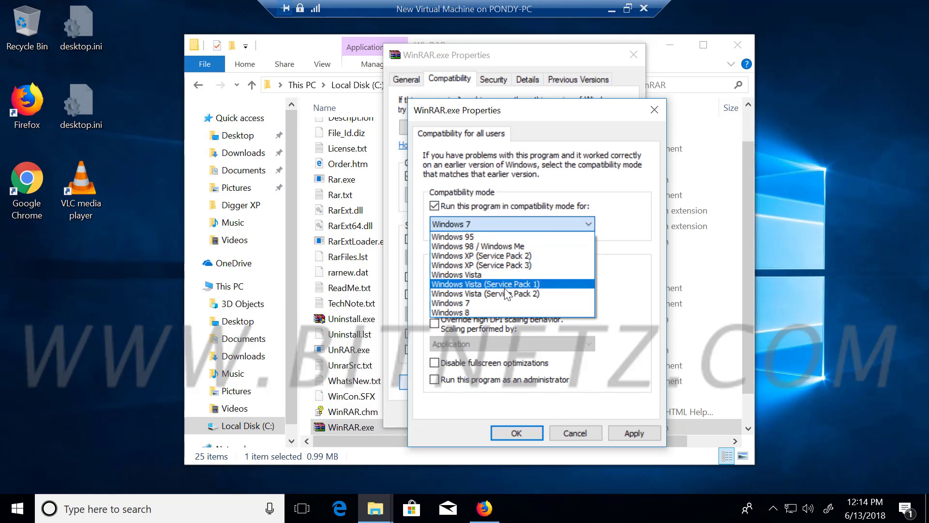
click(493, 265)
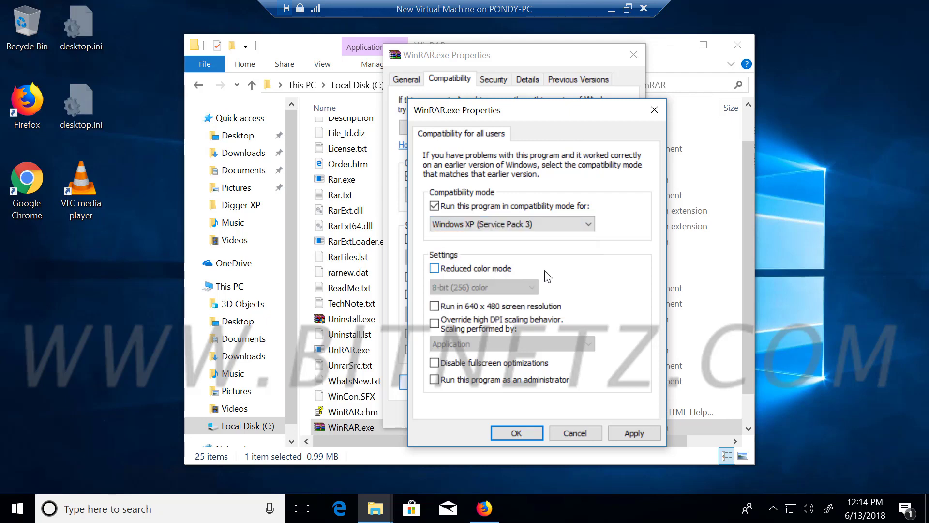
click(516, 434)
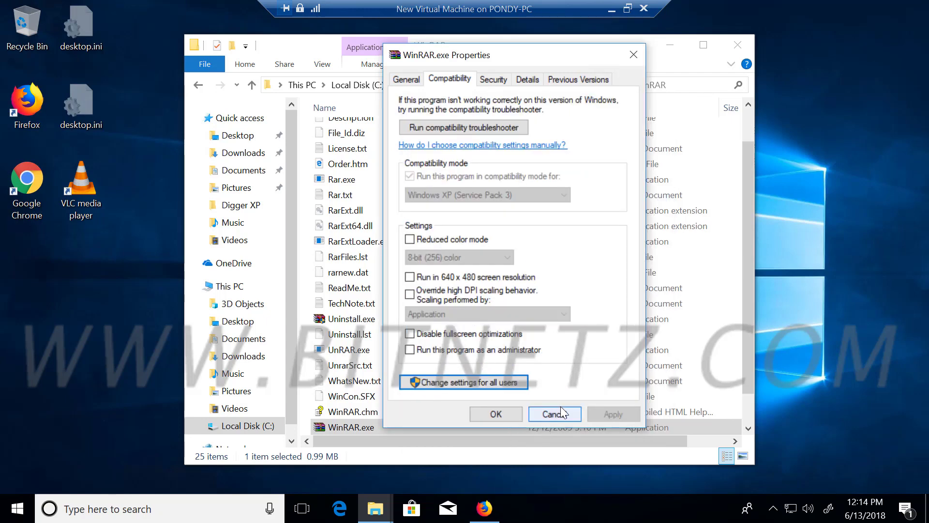
click(495, 415)
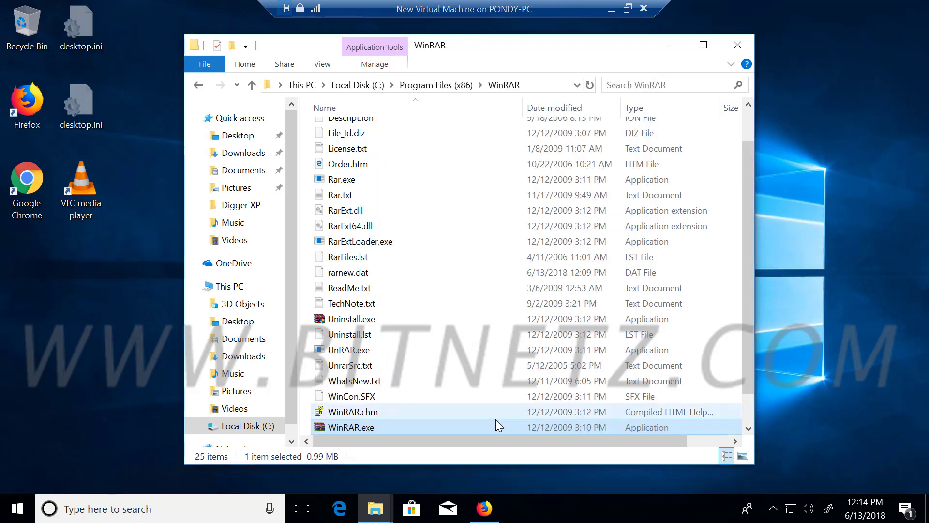
- Close the WinRAR and Downloads folder windows and open Programs and Features from the Control Panel
click(739, 44)
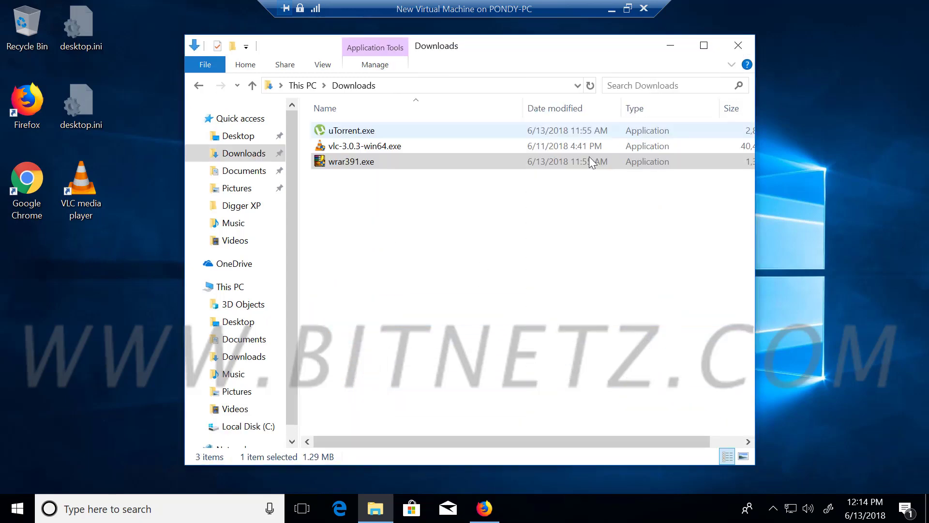
click(747, 47)
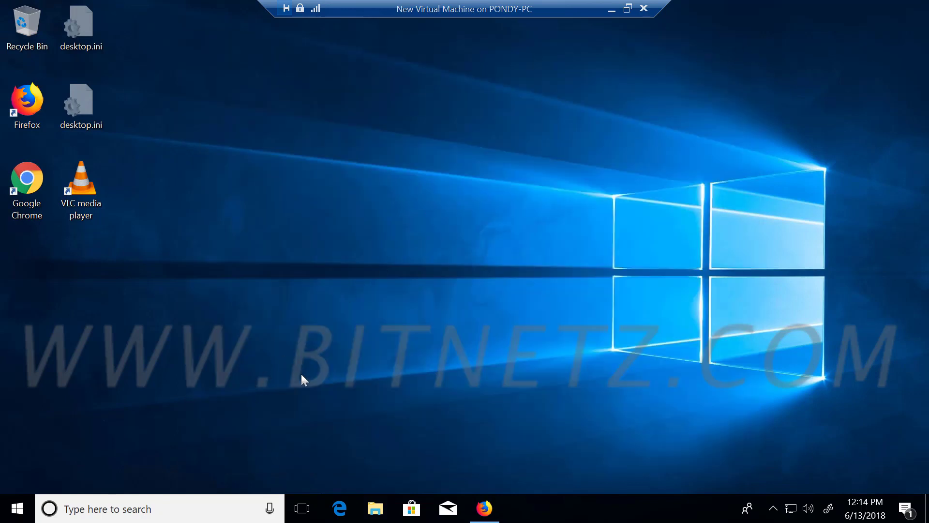
click(152, 510)
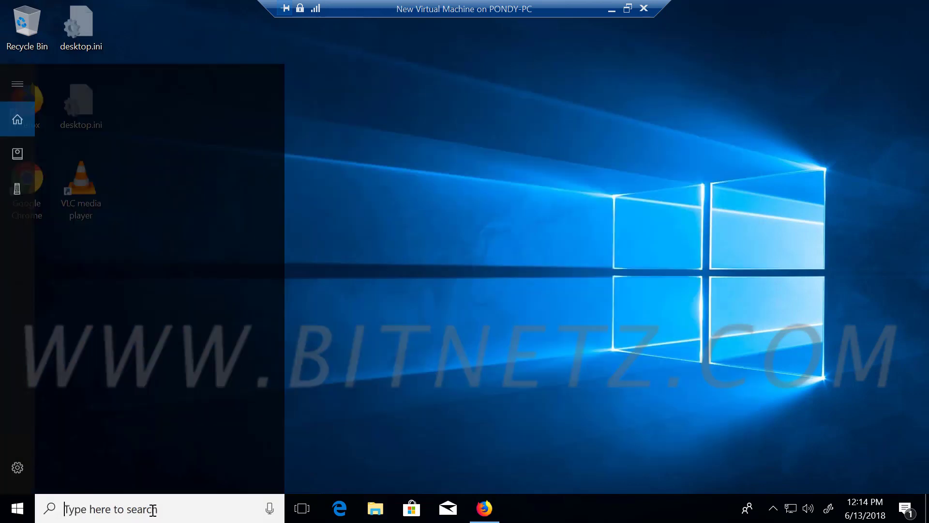
text(con)
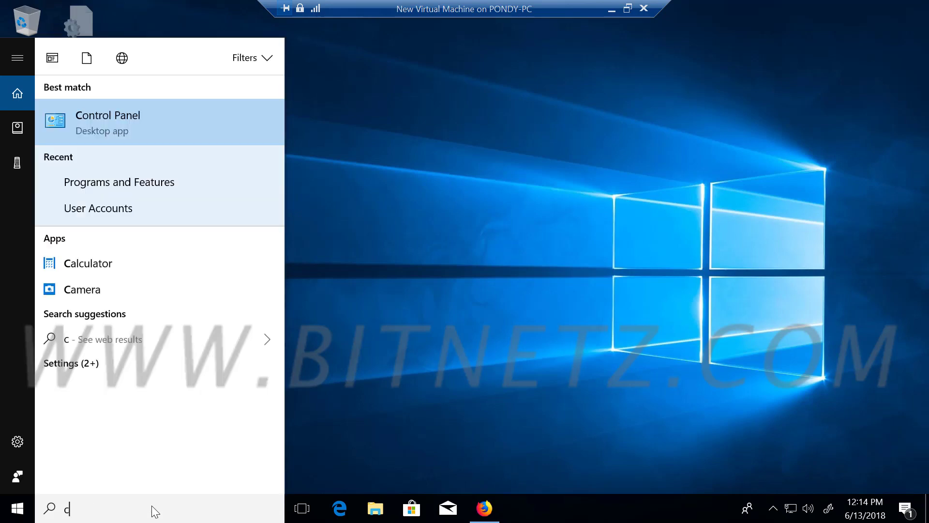
click(92, 126)
click(591, 305)
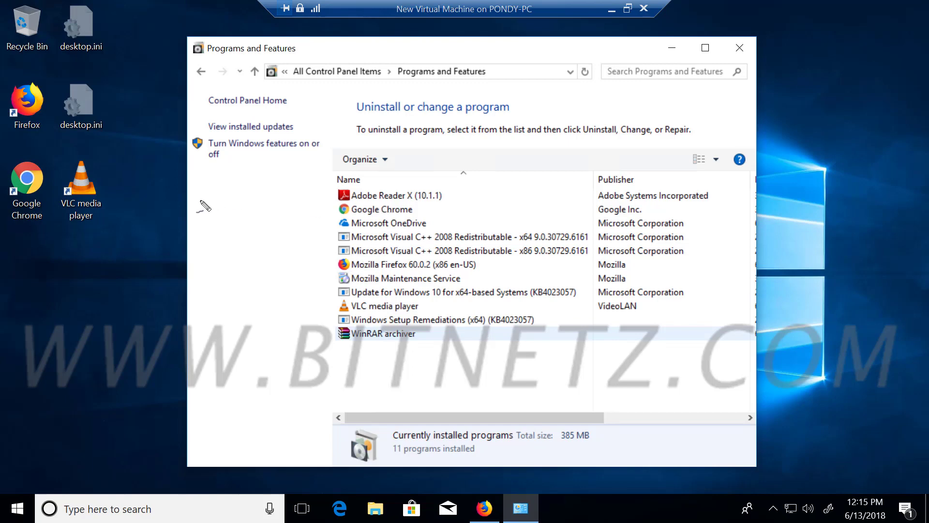
mouse_move(199, 188)
mouse_down()
mouse_move(226, 194)
mouse_move(295, 159)
mouse_move(296, 167)
mouse_up()
mouse_move(203, 206)
mouse_down()
mouse_move(301, 184)
mouse_move(295, 196)
mouse_up()
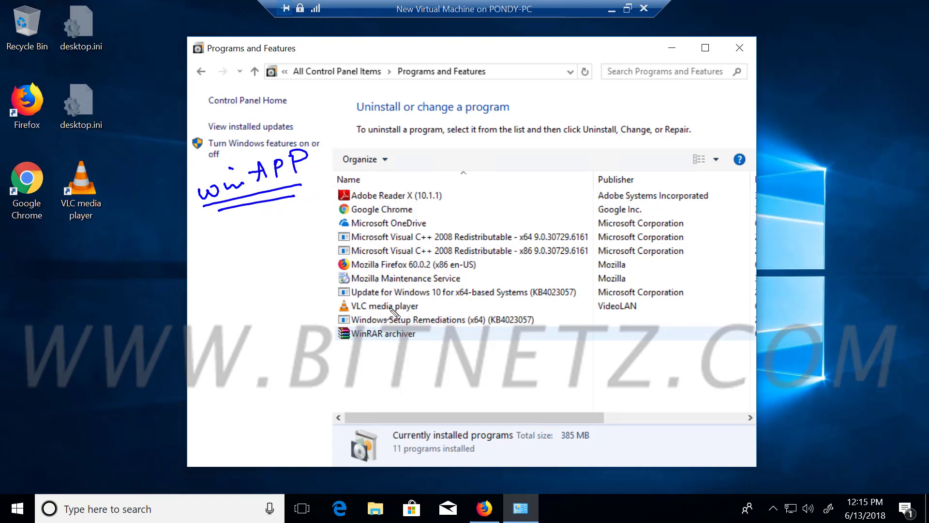
drag(475, 146, 589, 138)
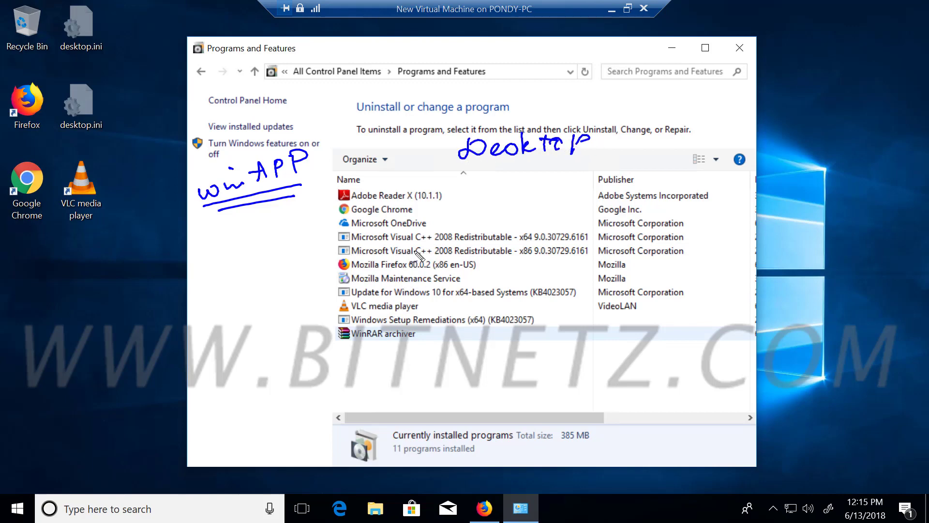
key(Escape)
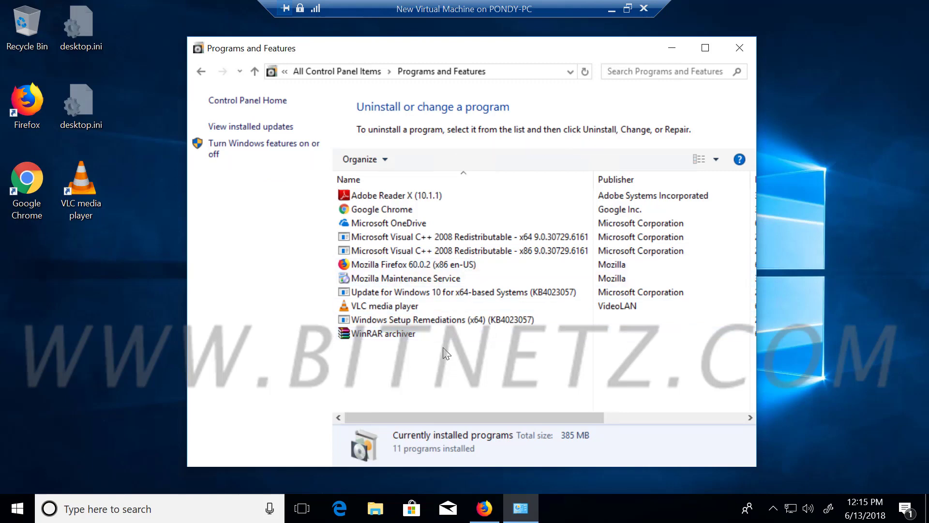
- Examine the uninstall options for Adobe Reader X in the installed programs list and in the Start menu
right_click(385, 193)
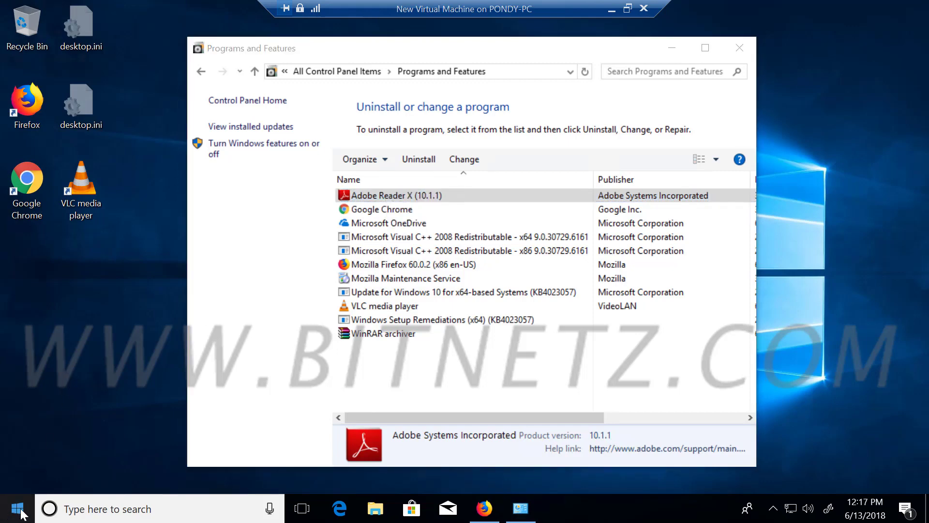
click(19, 509)
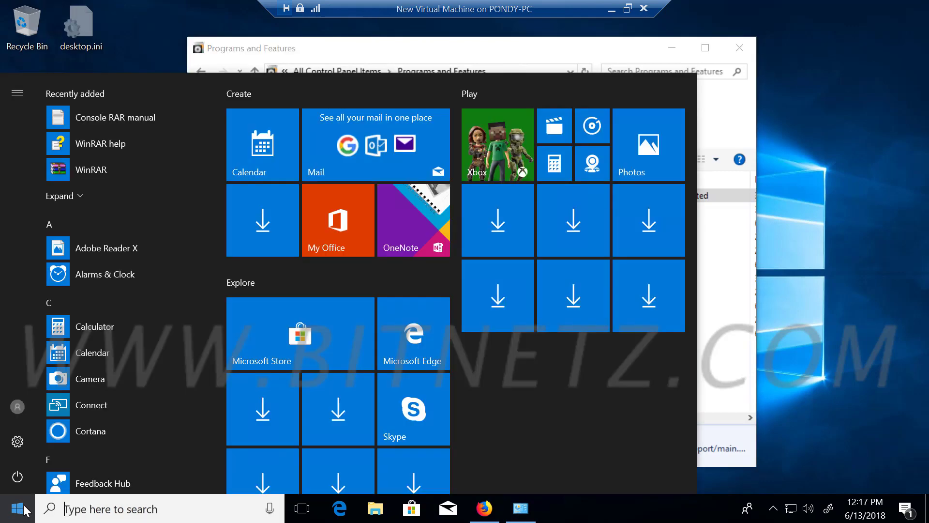
right_click(100, 251)
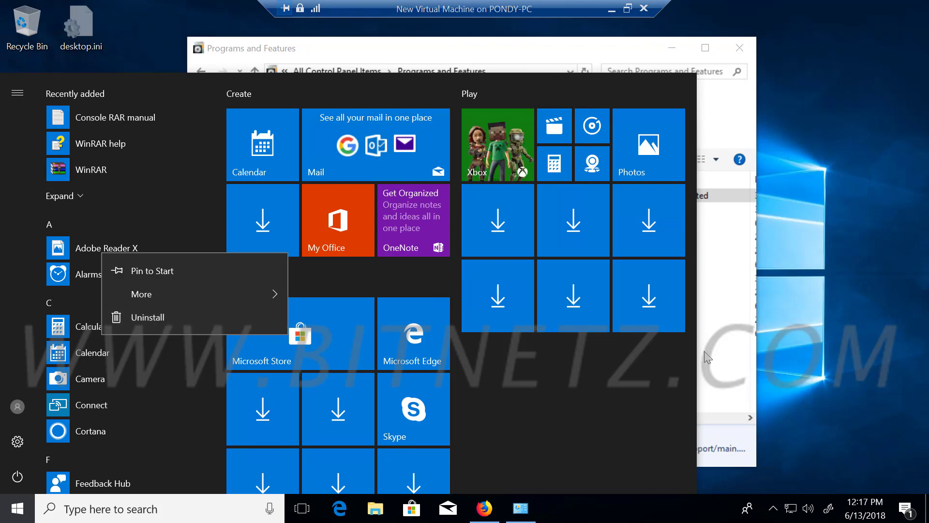
click(733, 358)
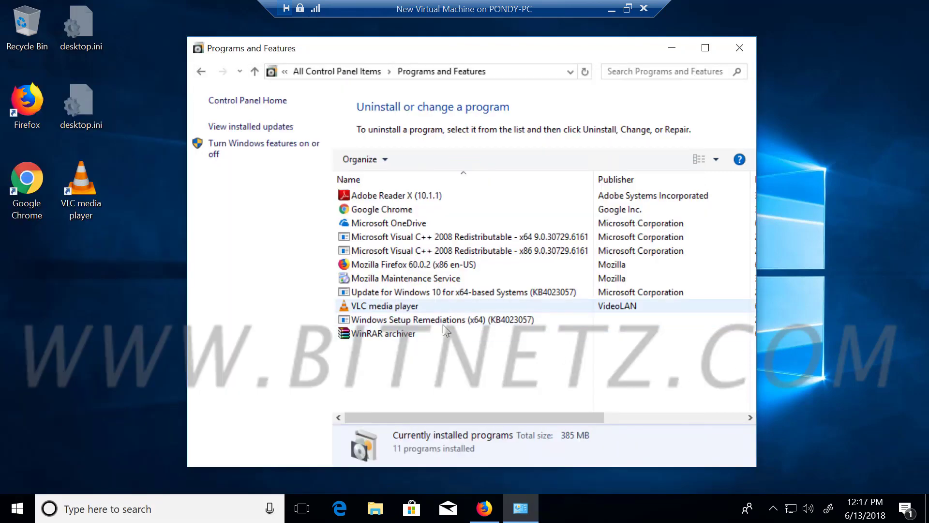
click(455, 390)
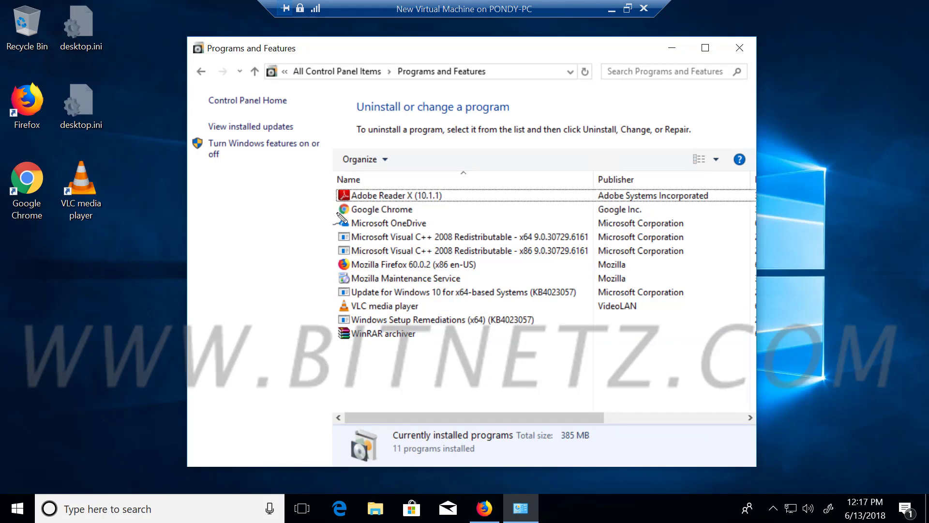
drag(424, 338, 447, 334)
mouse_move(415, 384)
mouse_down()
mouse_move(422, 349)
mouse_move(512, 387)
mouse_move(428, 385)
mouse_move(442, 366)
mouse_move(463, 368)
mouse_up()
click(454, 368)
drag(478, 370, 496, 369)
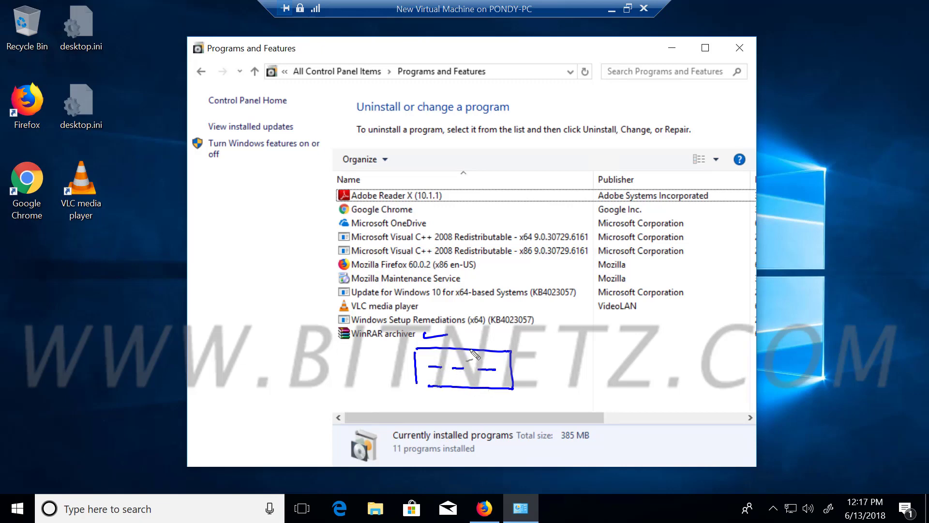
drag(470, 334, 472, 346)
mouse_move(457, 366)
mouse_down()
mouse_move(472, 374)
mouse_move(445, 380)
mouse_up()
drag(345, 342, 396, 347)
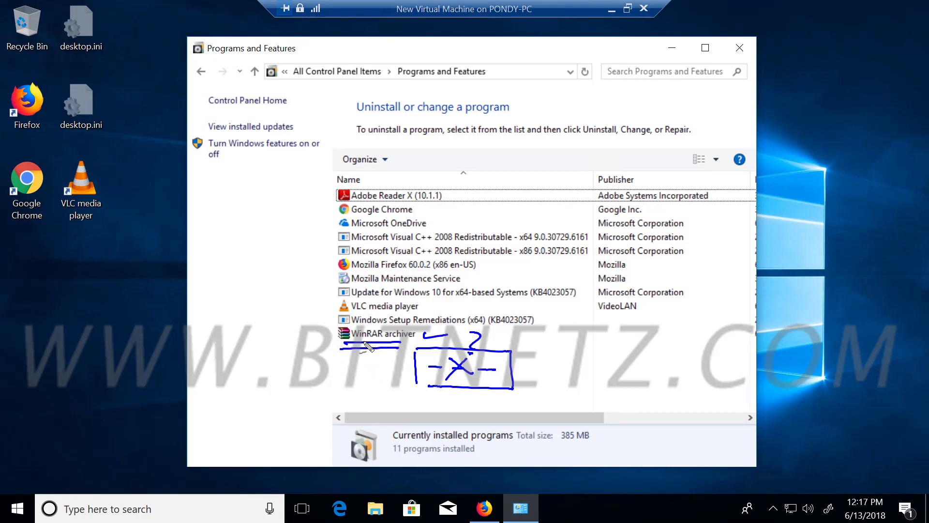
drag(522, 342, 564, 342)
mouse_move(471, 342)
mouse_down()
mouse_move(694, 332)
mouse_move(719, 320)
mouse_move(734, 334)
mouse_move(762, 319)
mouse_move(758, 333)
mouse_up()
drag(679, 297, 685, 297)
mouse_move(706, 337)
mouse_down()
mouse_move(716, 358)
mouse_move(710, 372)
mouse_up()
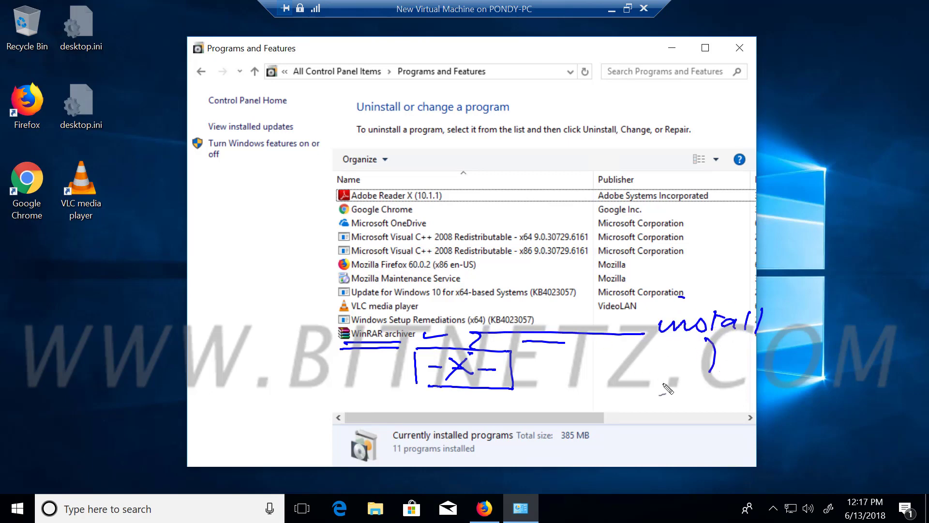
drag(664, 391, 730, 393)
mouse_move(334, 374)
mouse_down()
mouse_move(353, 374)
mouse_move(359, 397)
mouse_up()
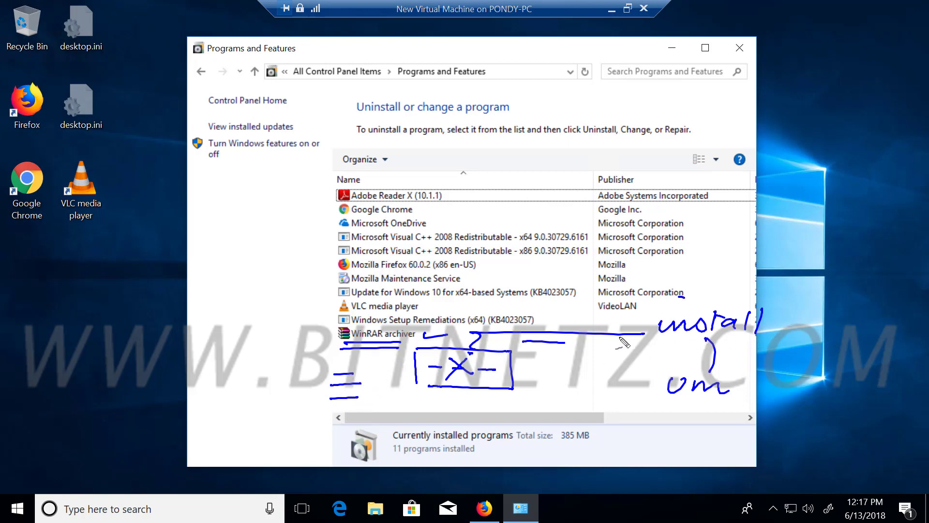
mouse_move(617, 316)
mouse_down()
mouse_move(674, 344)
mouse_move(771, 338)
mouse_up()
drag(684, 295, 735, 338)
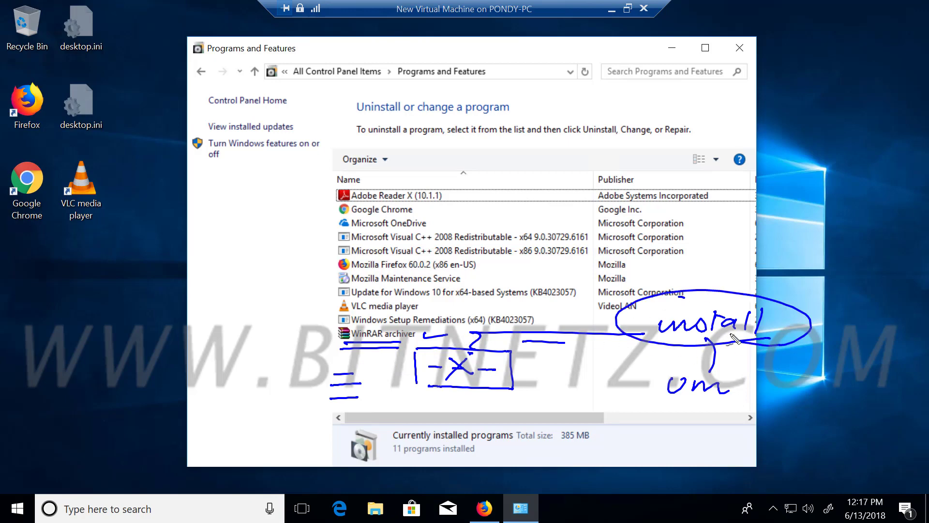
mouse_move(774, 380)
mouse_down()
mouse_move(629, 402)
mouse_move(683, 366)
mouse_up()
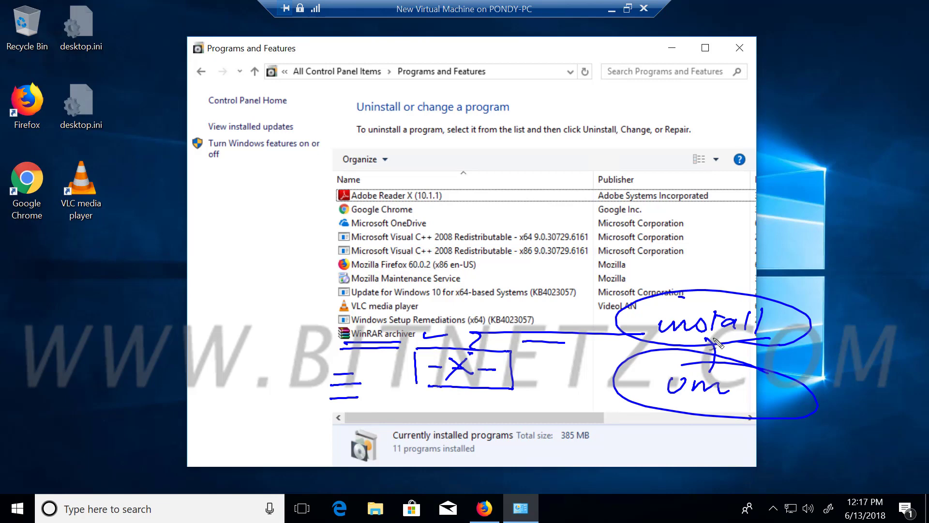
key(Escape)
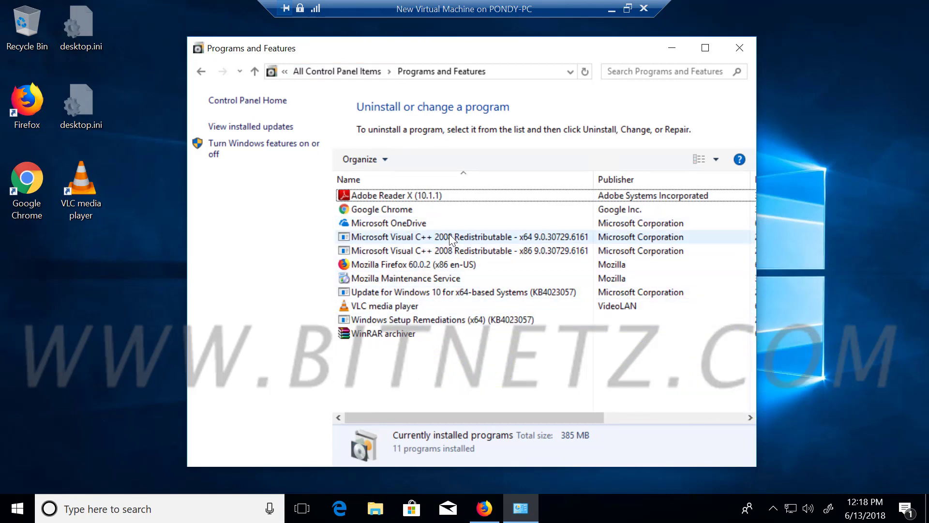
- Open Windows Settings in a maximized window and show the Apps & features list
click(18, 508)
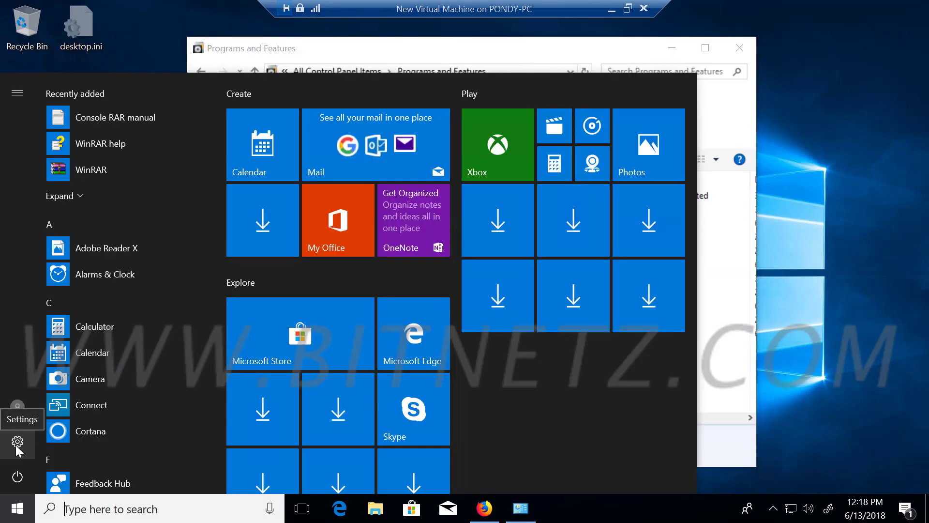
click(18, 442)
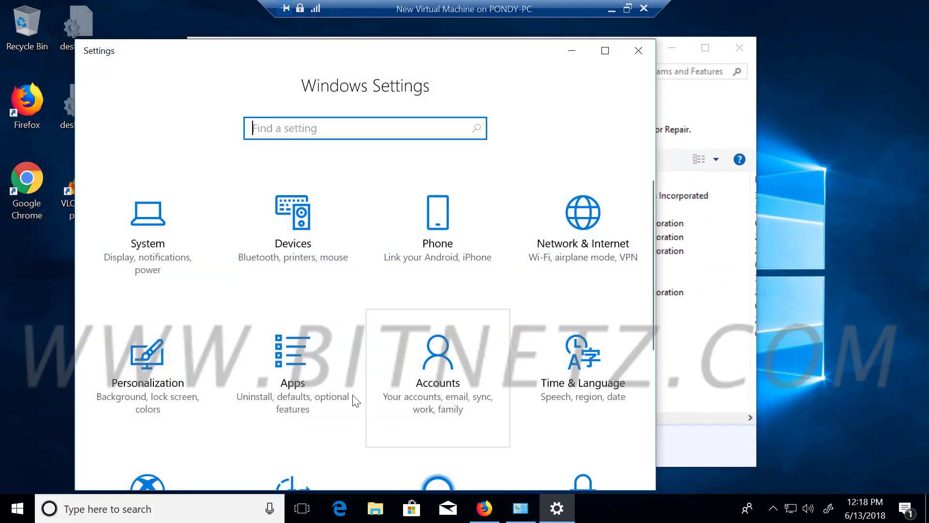
click(595, 56)
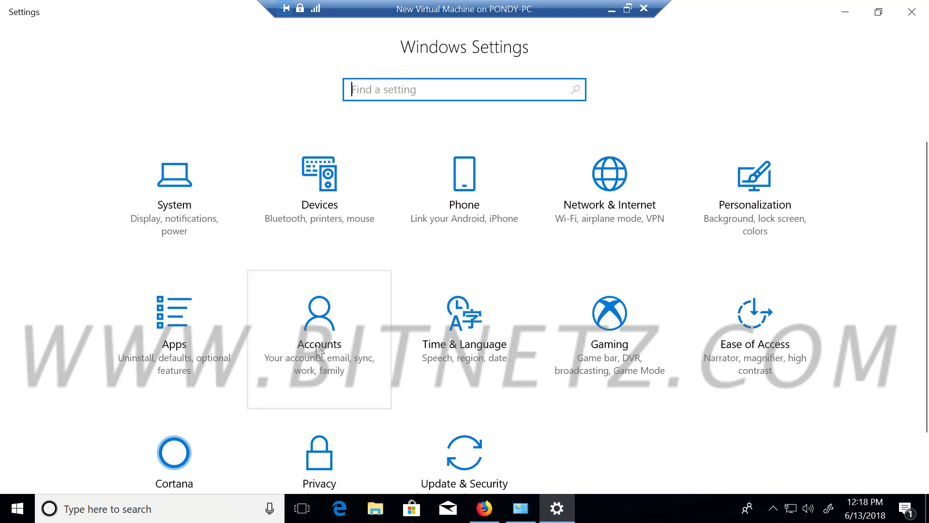
click(176, 332)
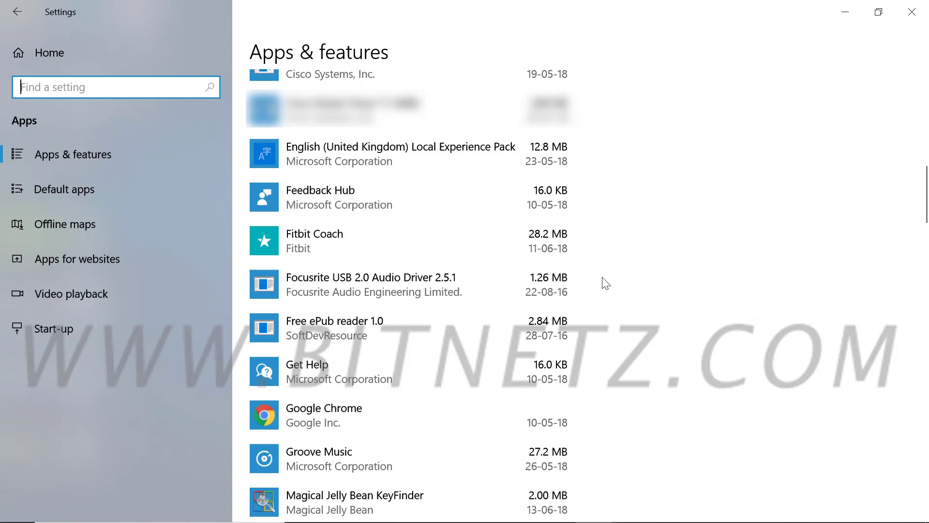
mouse_move(629, 170)
mouse_down()
mouse_move(717, 179)
mouse_move(732, 167)
mouse_move(762, 167)
mouse_up()
mouse_move(635, 208)
mouse_down()
mouse_move(649, 223)
mouse_move(661, 208)
mouse_move(835, 201)
mouse_up()
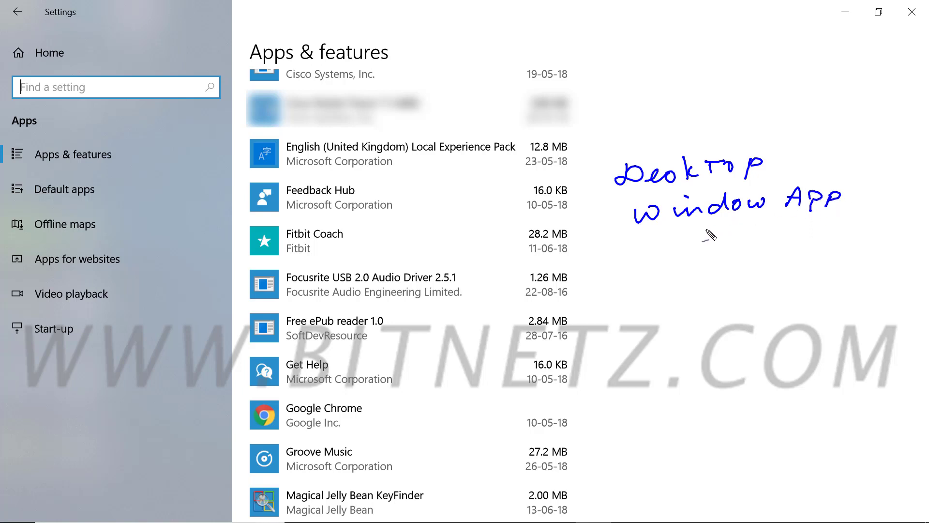
mouse_move(704, 228)
mouse_down()
mouse_move(805, 226)
mouse_move(809, 238)
mouse_up()
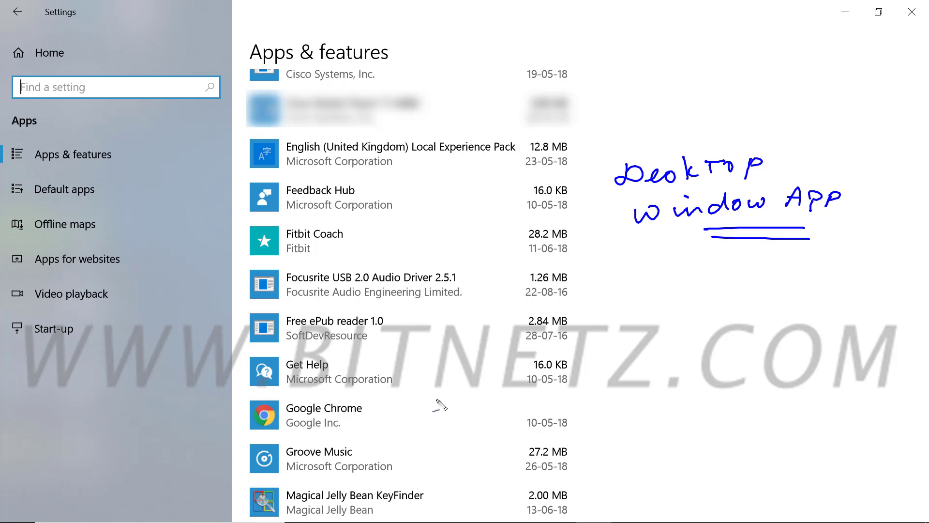
key(Escape)
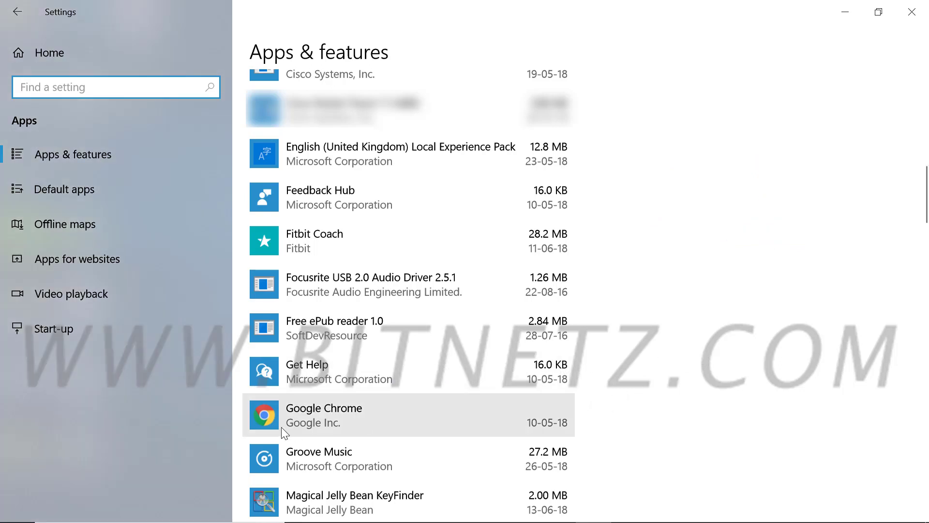
- Examine the modify and uninstall options for Google Chrome, Free ePub reader 1.0 and Fitbit Coach in the apps list
click(539, 417)
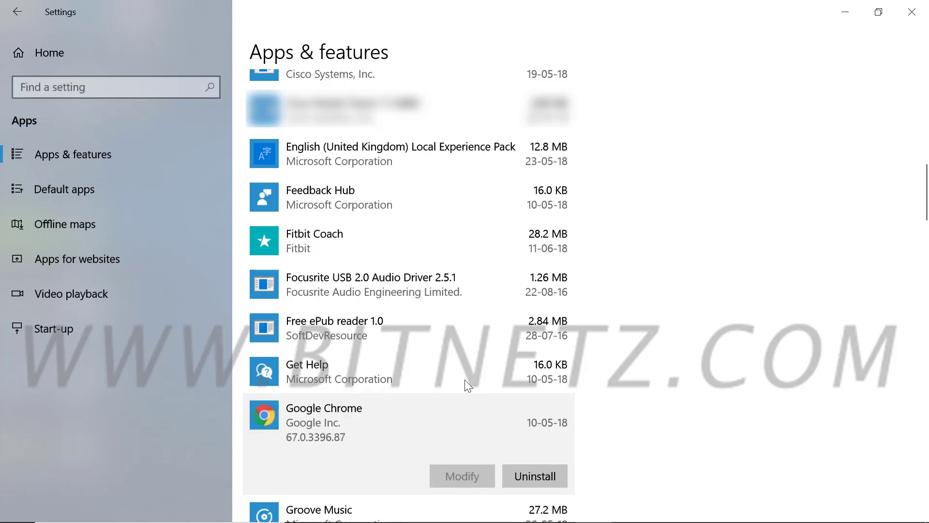
scroll(377, 186, down, 3)
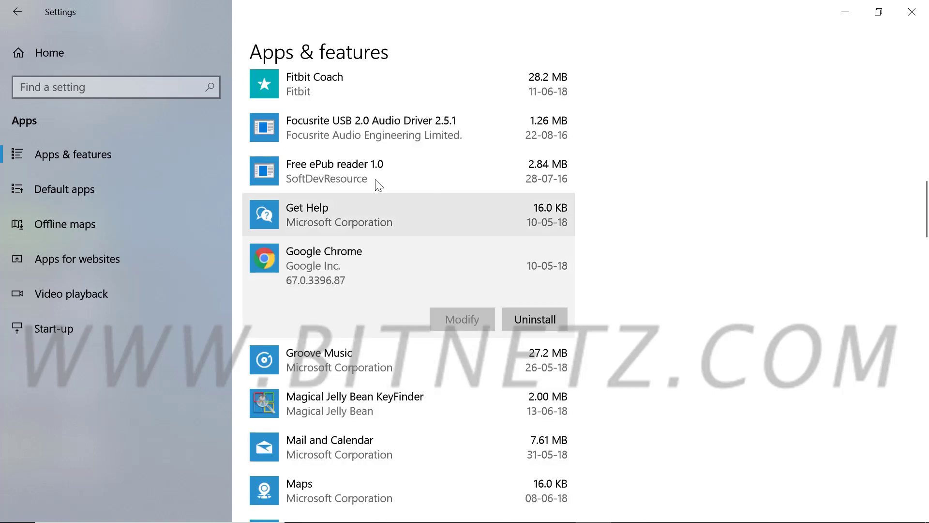
click(535, 177)
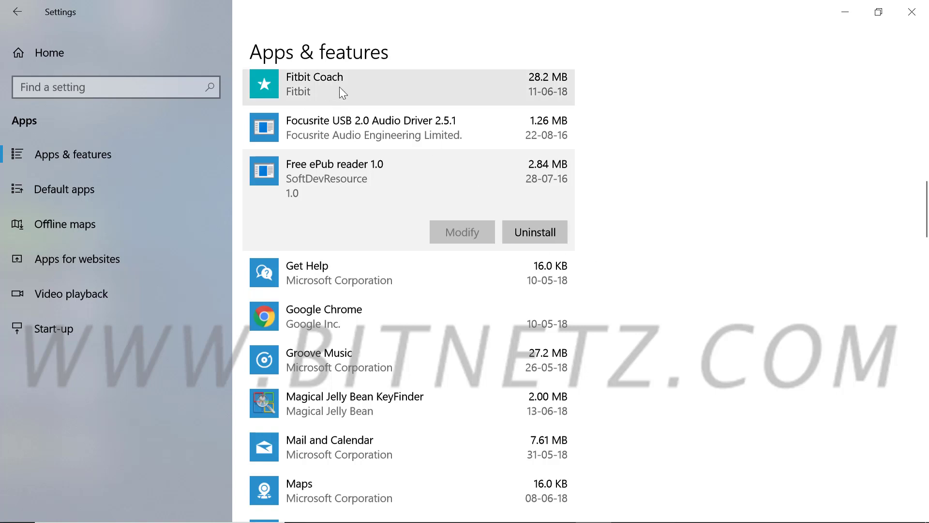
click(534, 89)
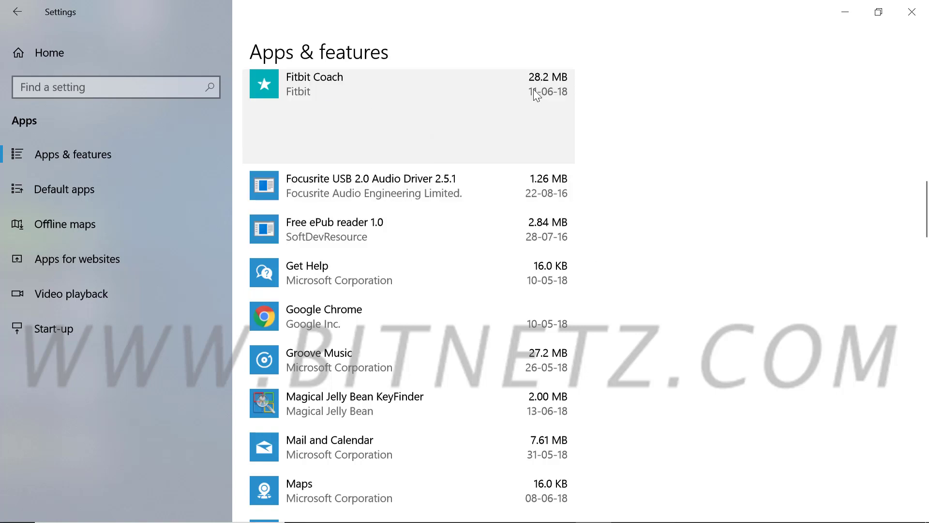